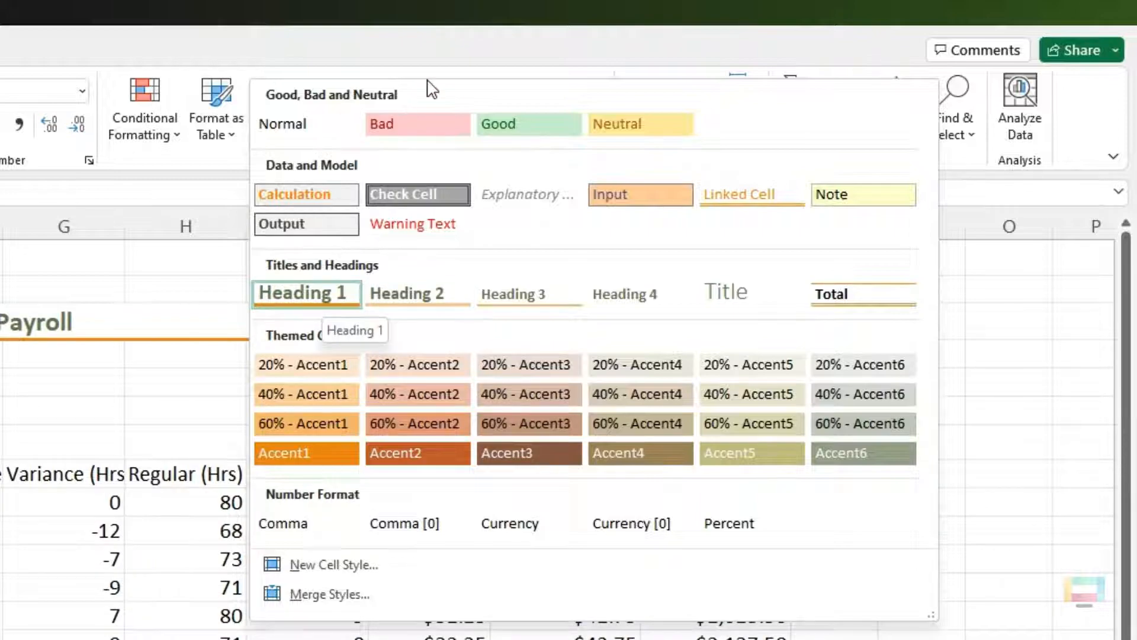
Step: Close the cell styles gallery without applying a style and switch the workbook theme to Office
{"action": "left_click", "coordinate": [459, 52]}
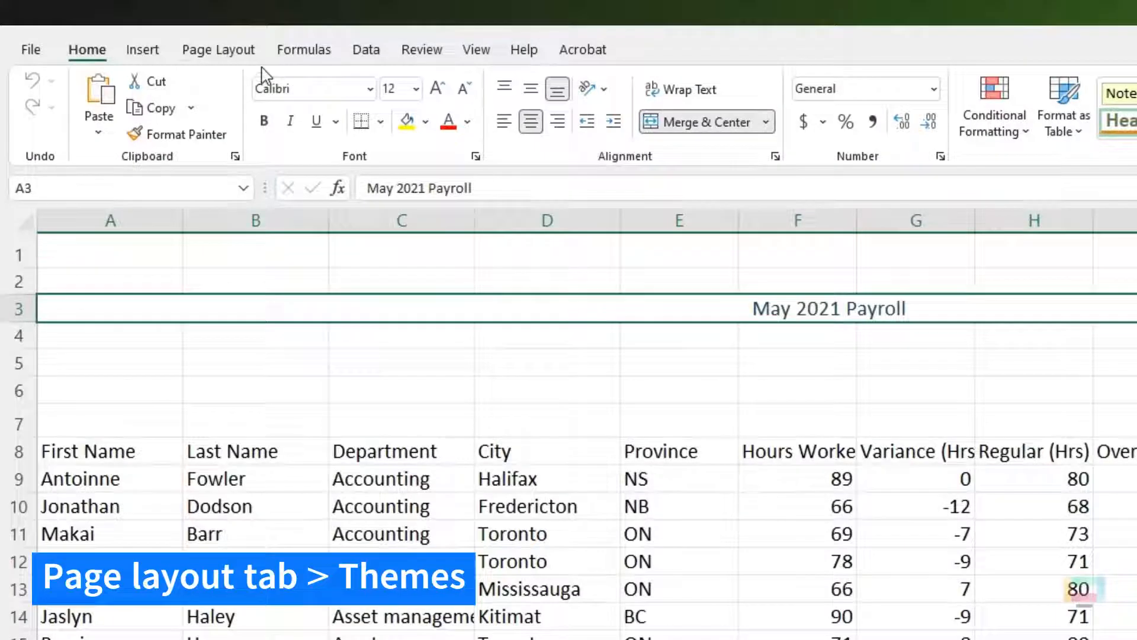
{"action": "left_click", "coordinate": [229, 51]}
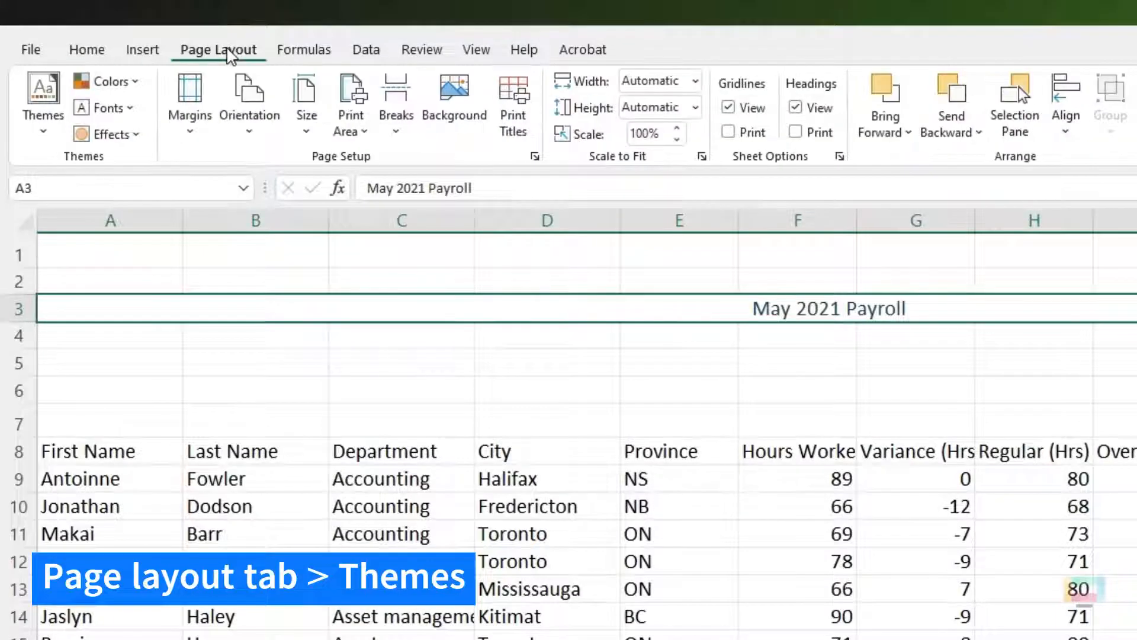
{"action": "left_click", "coordinate": [44, 128]}
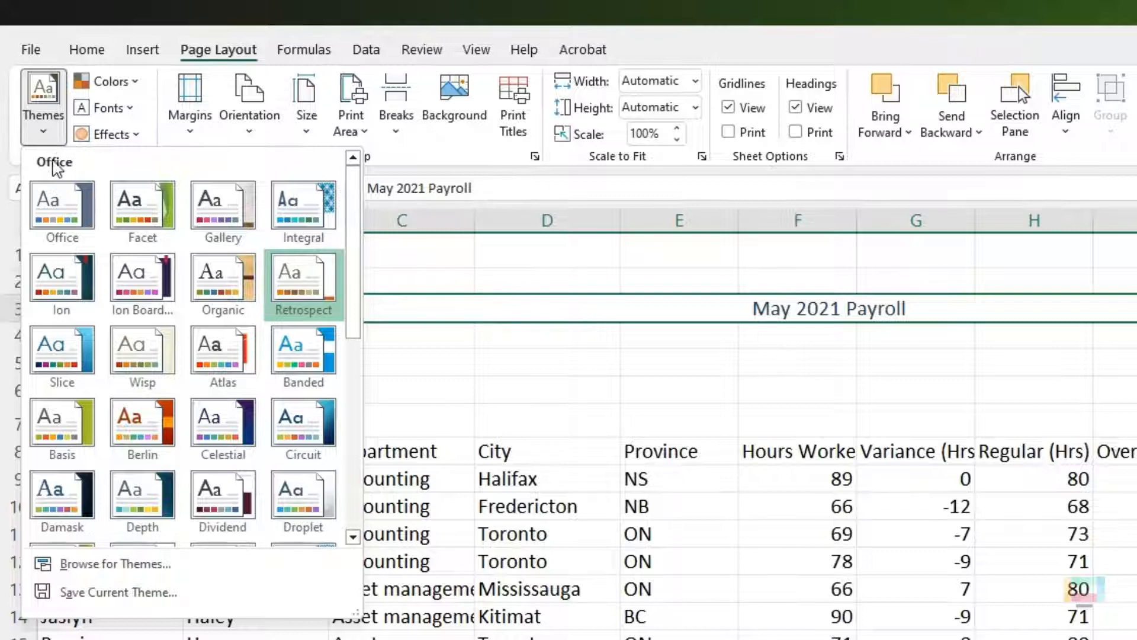
{"action": "left_click", "coordinate": [50, 203]}
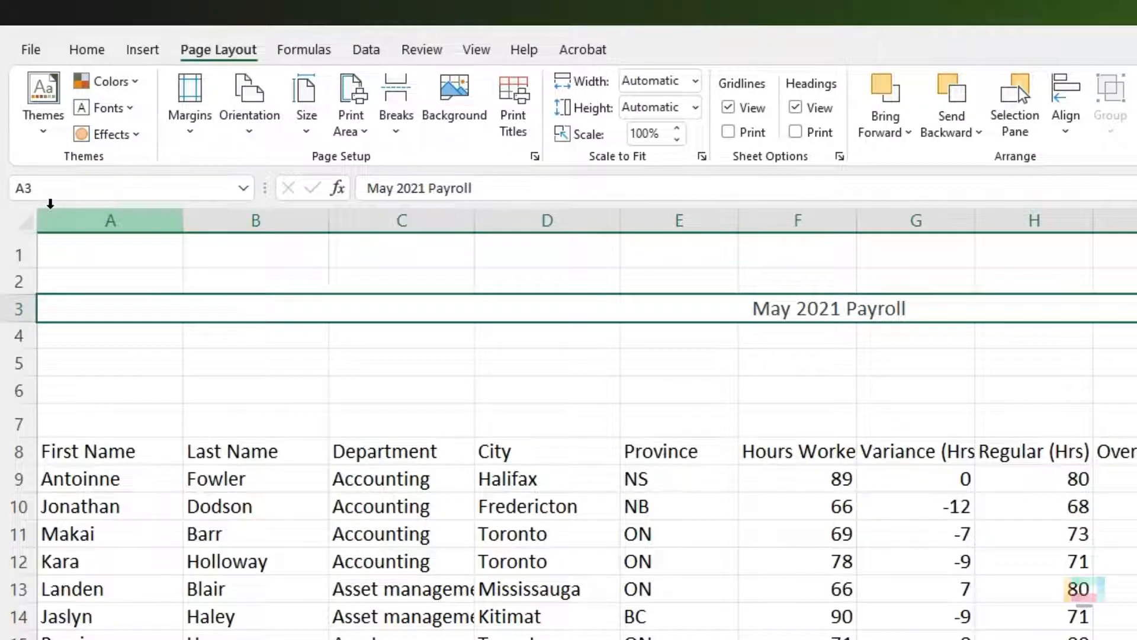
Step: Apply the Heading 2 cell style to the merged title "May 2021 Payroll" in row 3
{"action": "left_click", "coordinate": [89, 52]}
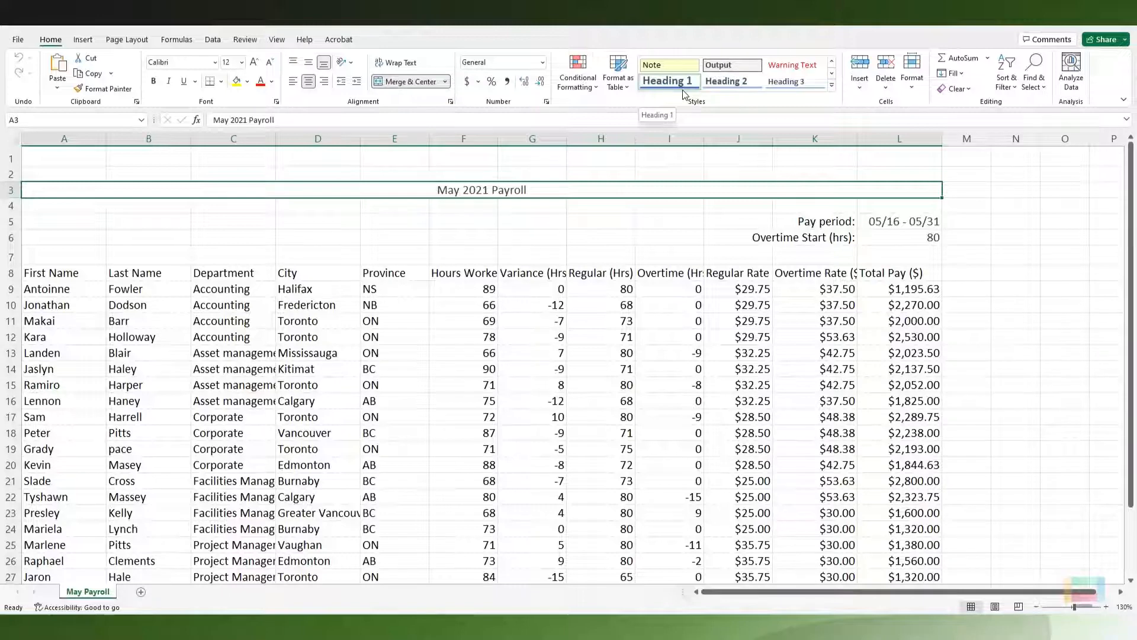
{"action": "left_click", "coordinate": [734, 85]}
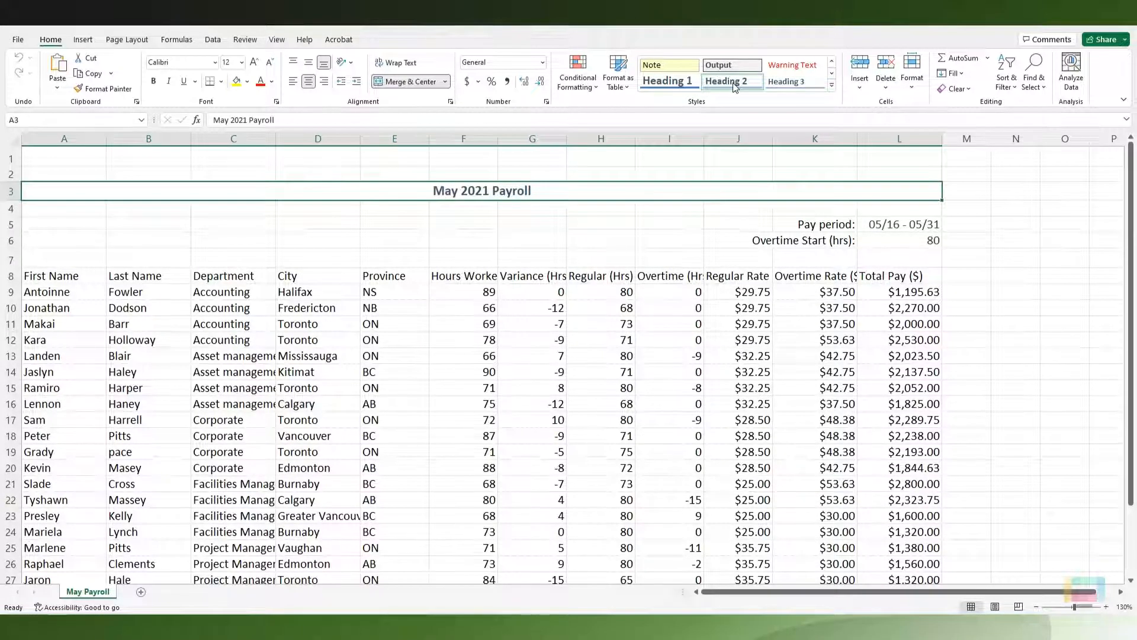
{"action": "left_click", "coordinate": [964, 192]}
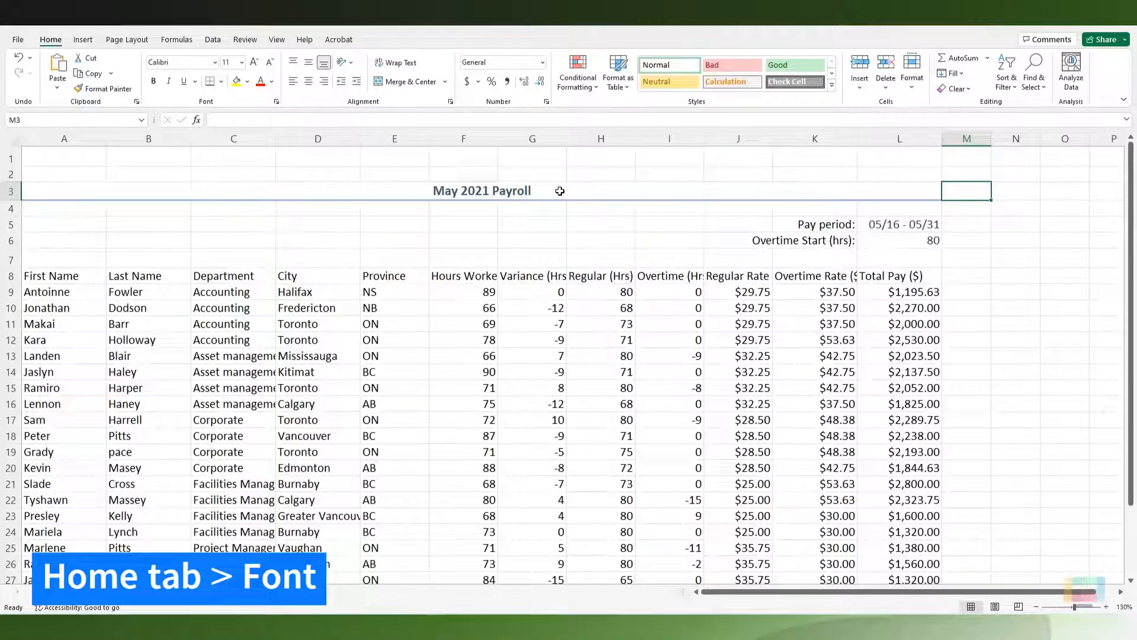
Step: Increase the font size of the "May 2021 Payroll" title to 14
{"action": "left_click", "coordinate": [560, 191]}
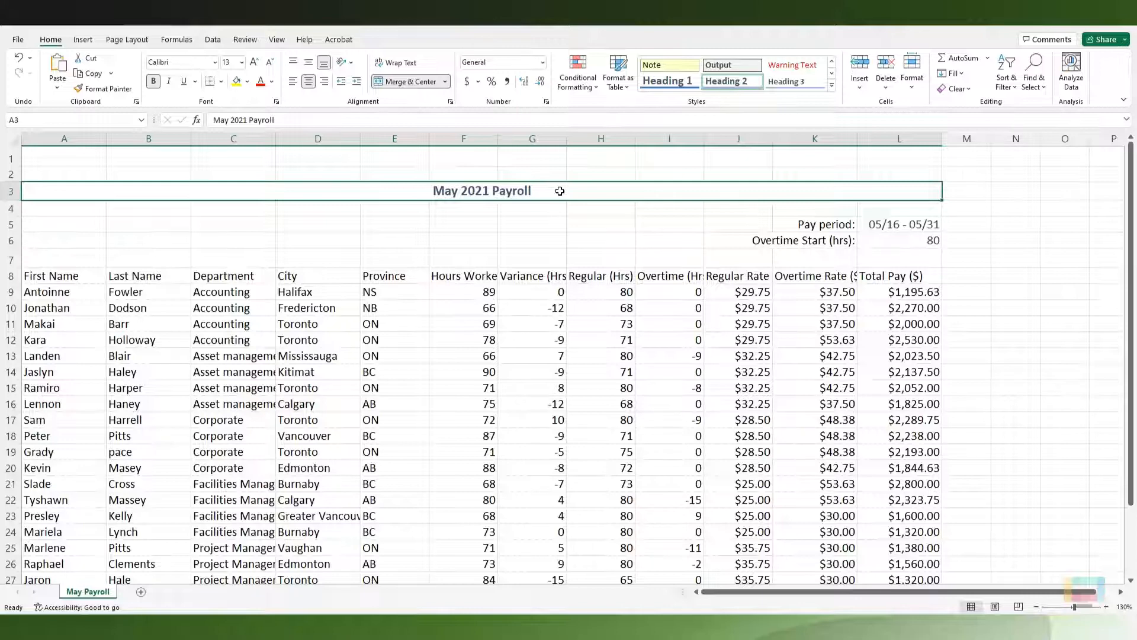
{"action": "left_click", "coordinate": [255, 62]}
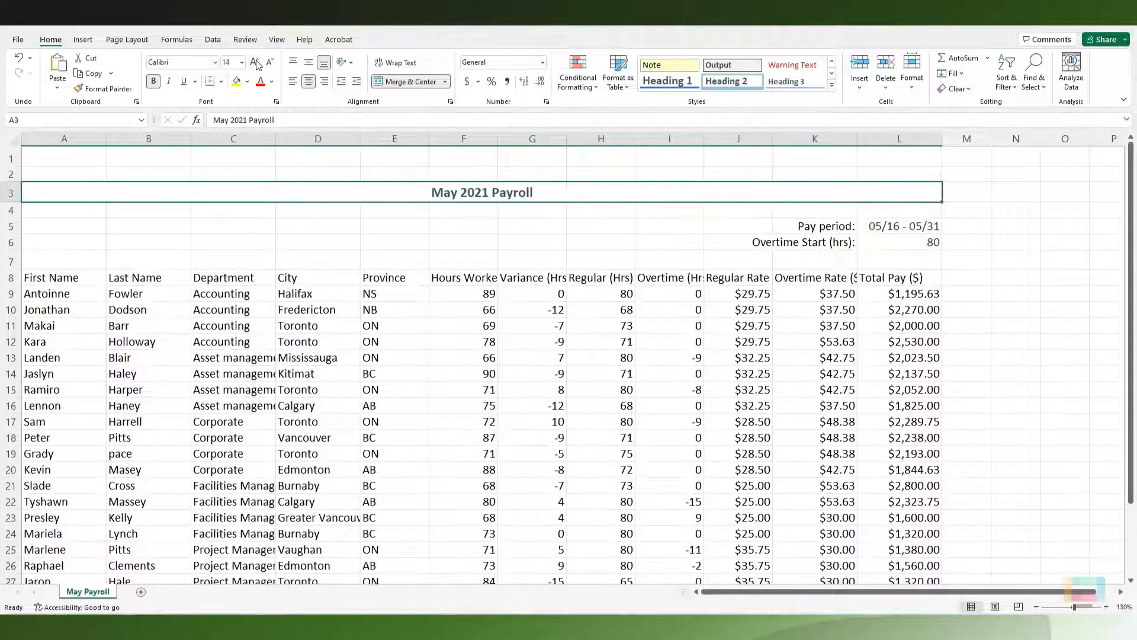
{"action": "left_click", "coordinate": [976, 193]}
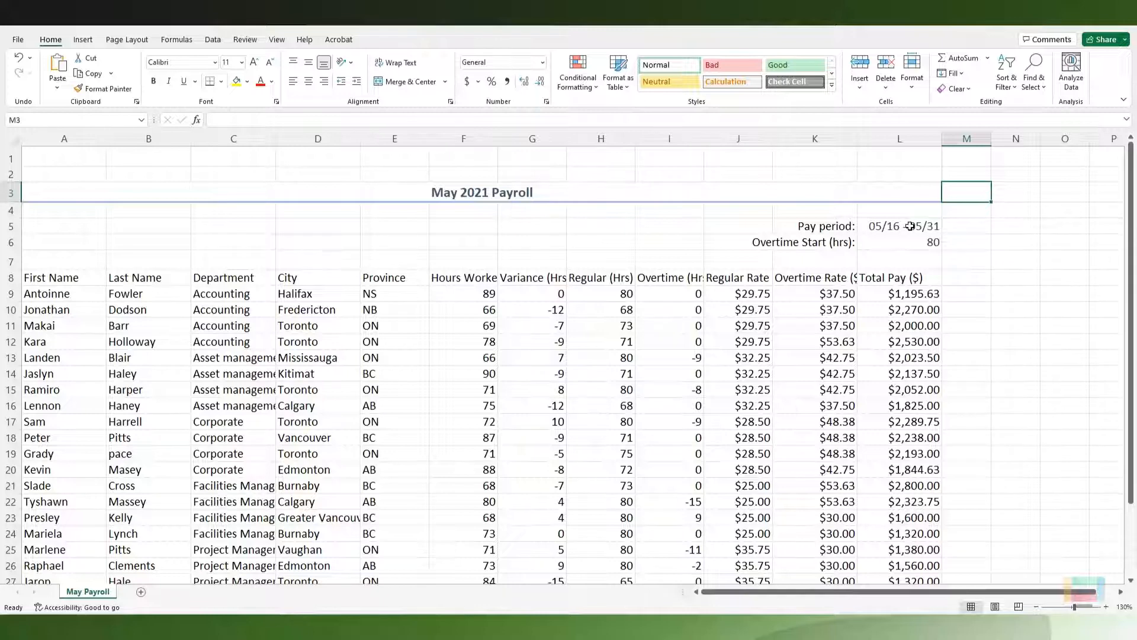
Step: Make the pay period and overtime start values in L5:L6 bold
{"action": "left_click_drag", "start_coordinate": [924, 225], "coordinate": [926, 244]}
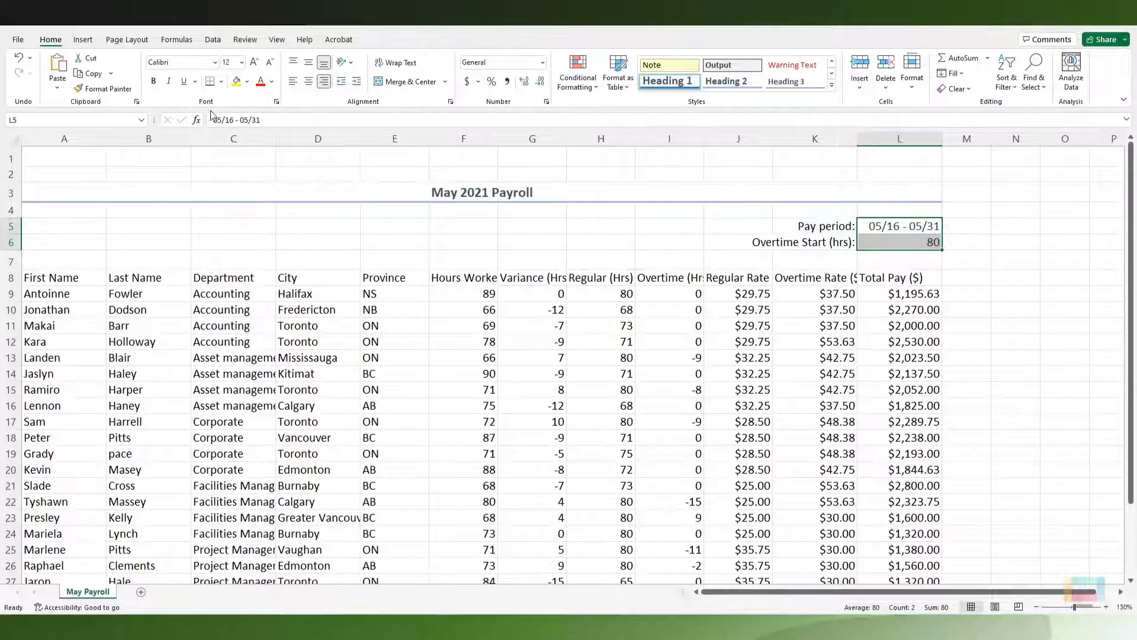
{"action": "left_click", "coordinate": [154, 81]}
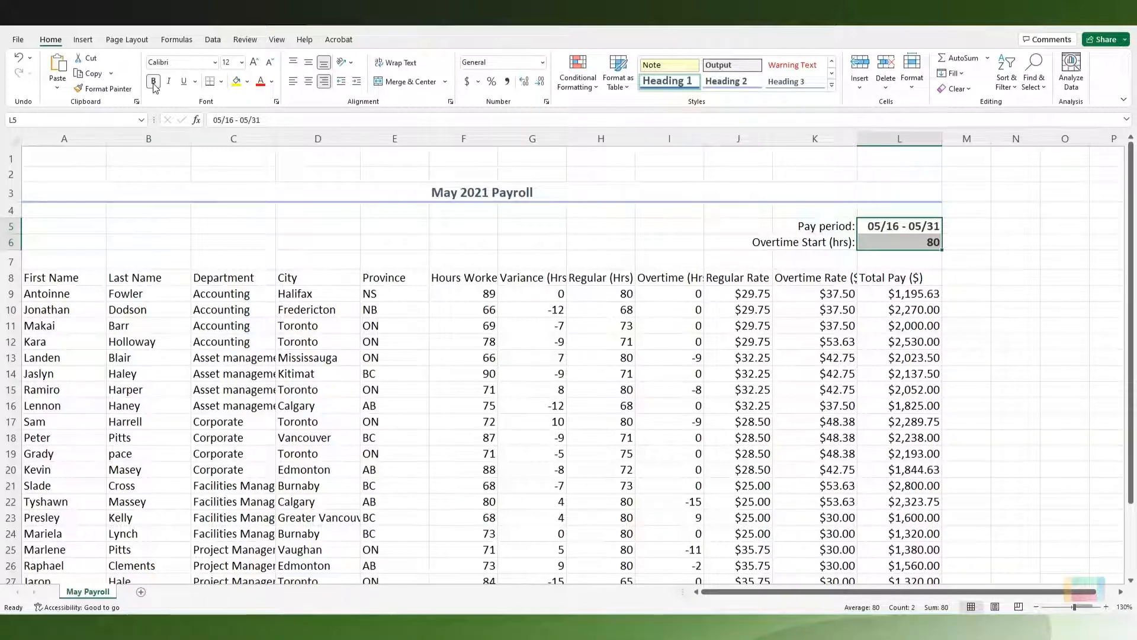
{"action": "left_click", "coordinate": [976, 191]}
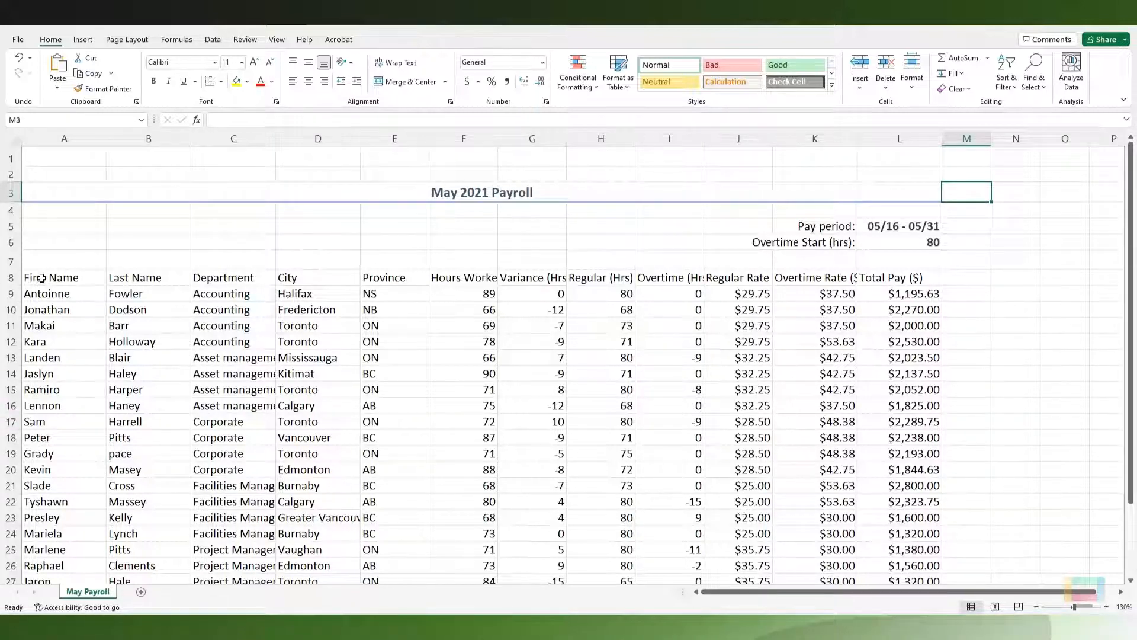
Step: Select the whole payroll data range A8:L32, from the header row down to the last employee
{"action": "left_click_drag", "start_coordinate": [41, 278], "coordinate": [916, 280]}
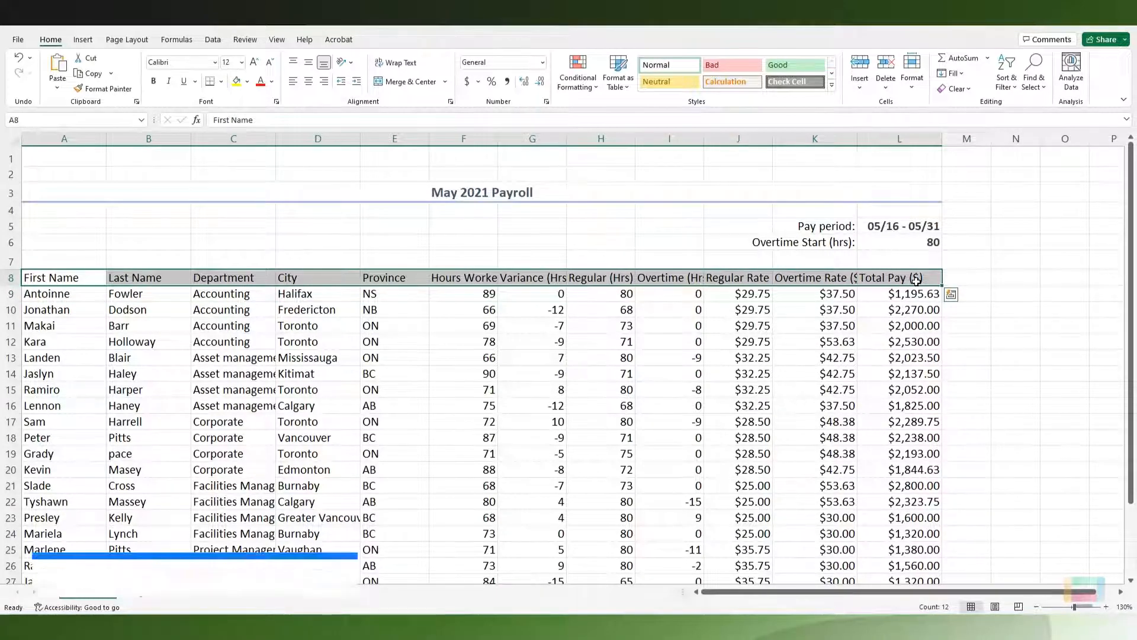
{"action": "key", "text": "ctrl+shift+Down"}
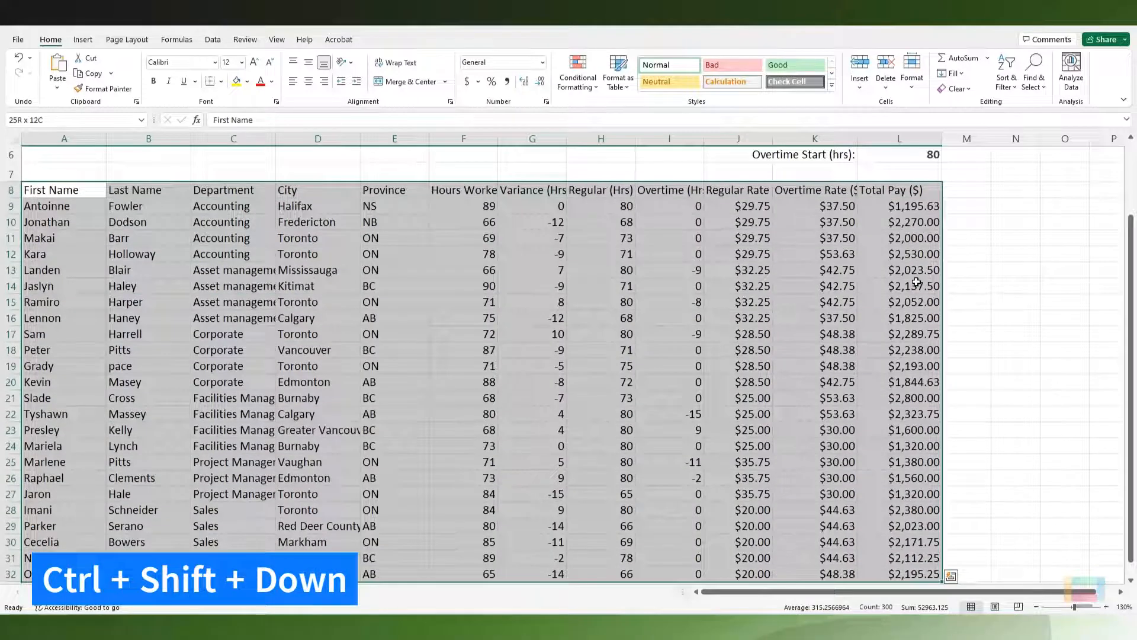
{"action": "scroll", "coordinate": [790, 376], "scroll_direction": "down", "scroll_amount": 1}
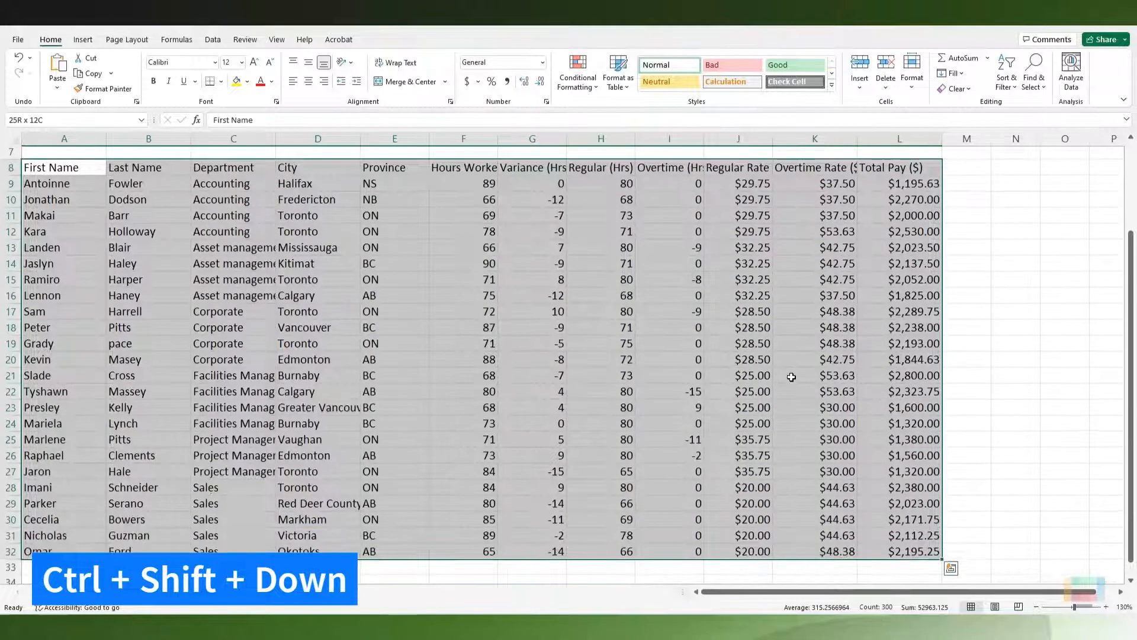
{"action": "scroll", "coordinate": [791, 377], "scroll_direction": "up", "scroll_amount": 3}
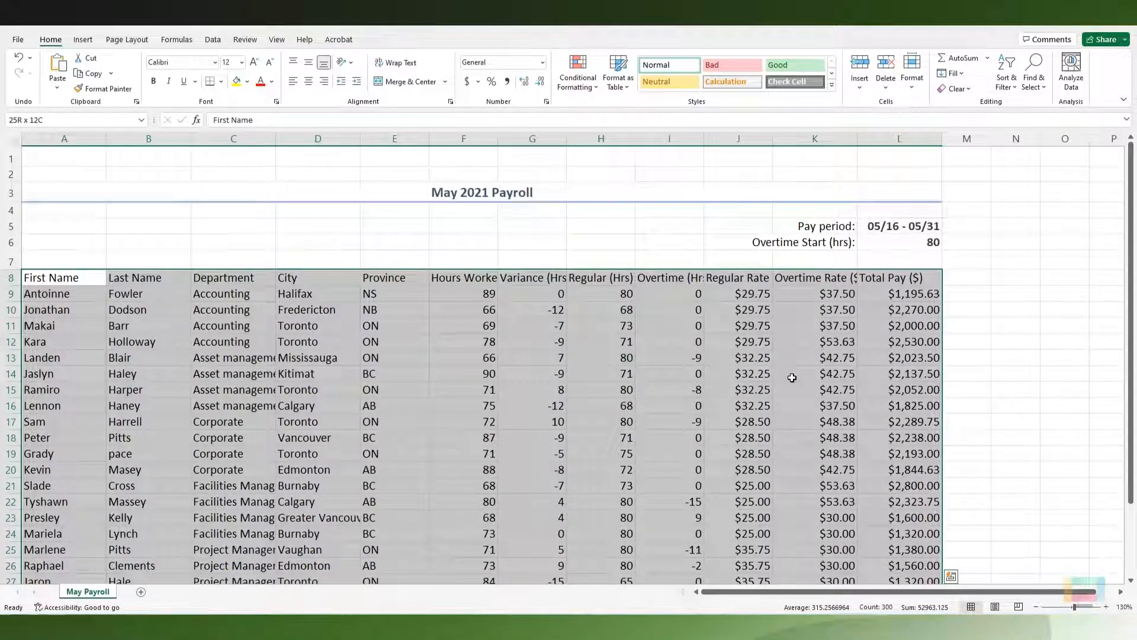
{"action": "key", "text": "ctrl+t"}
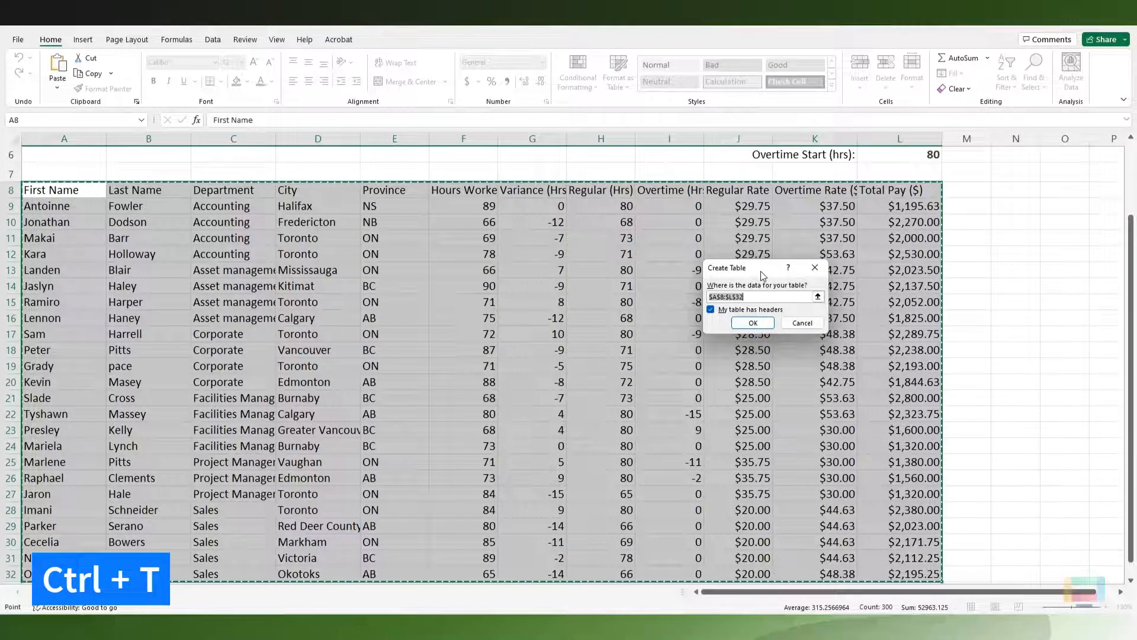
{"action": "left_click", "coordinate": [815, 267]}
{"action": "scroll", "coordinate": [813, 340], "scroll_direction": "up", "scroll_amount": 2}
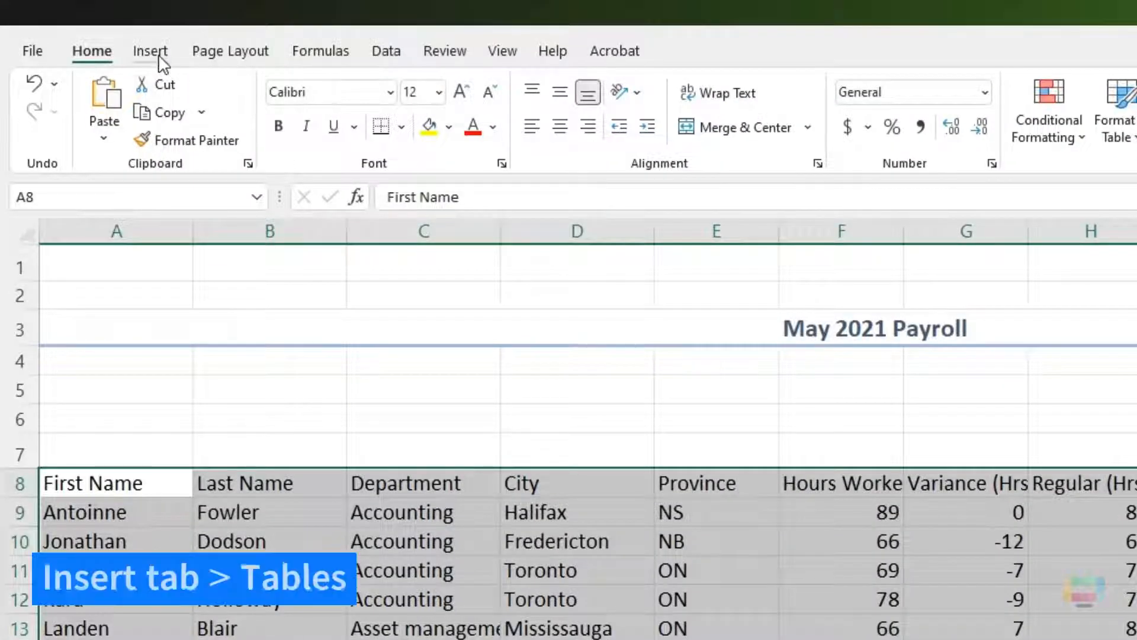
Step: Convert the selected payroll range A8:L32 into a table with headers
{"action": "left_click", "coordinate": [159, 54]}
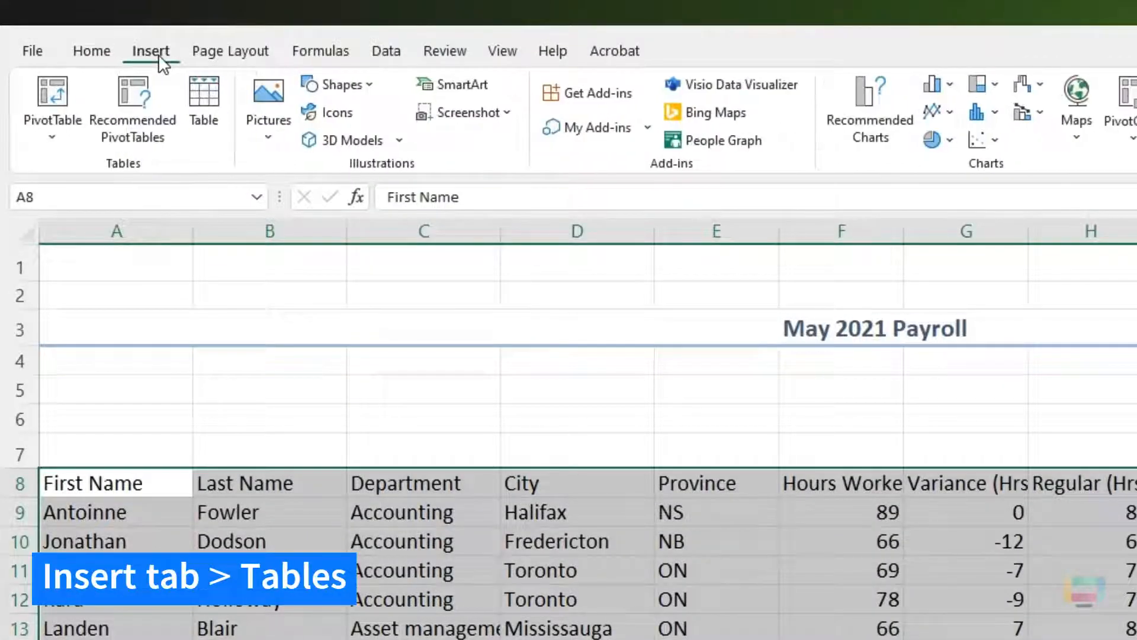
{"action": "left_click", "coordinate": [210, 112]}
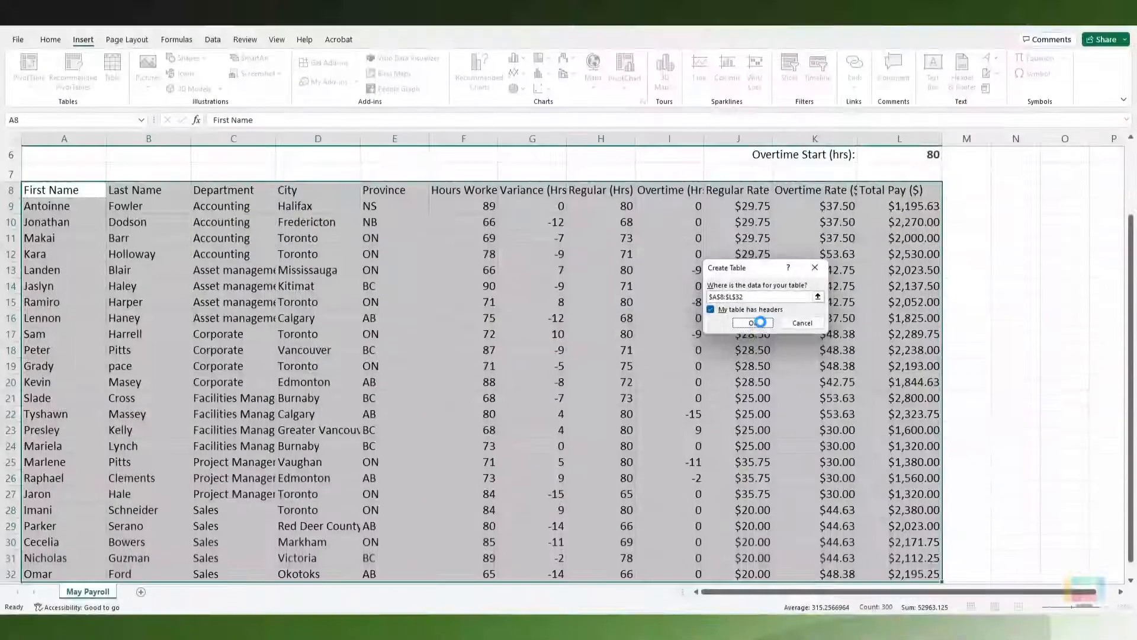
{"action": "left_click", "coordinate": [752, 323]}
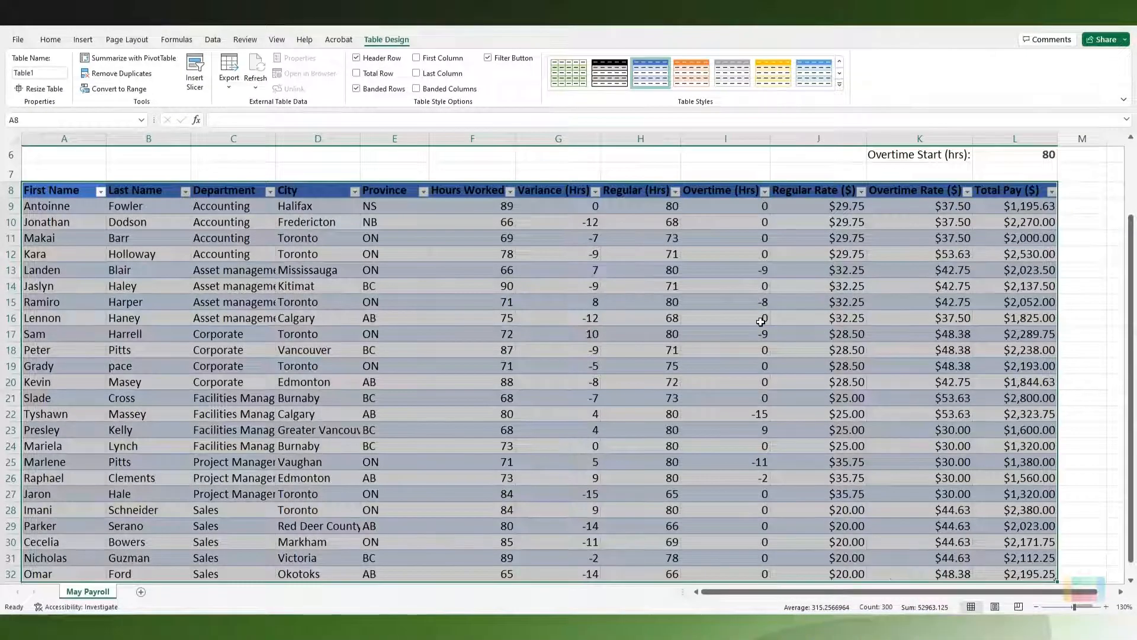
{"action": "scroll", "coordinate": [761, 322], "scroll_direction": "up", "scroll_amount": 2}
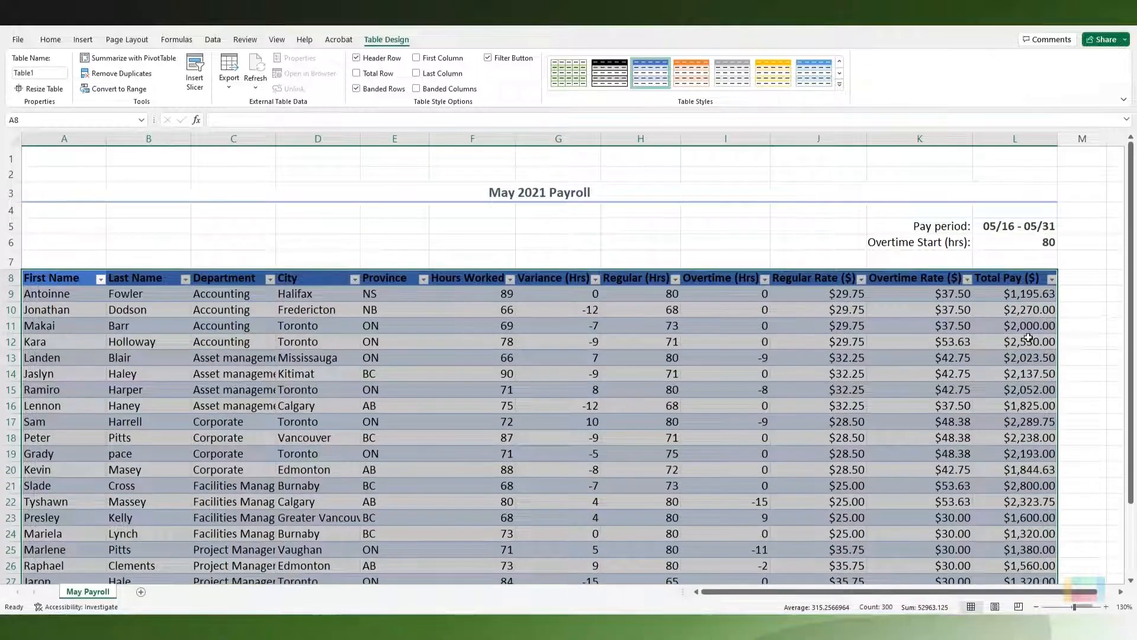
{"action": "left_click", "coordinate": [1073, 324]}
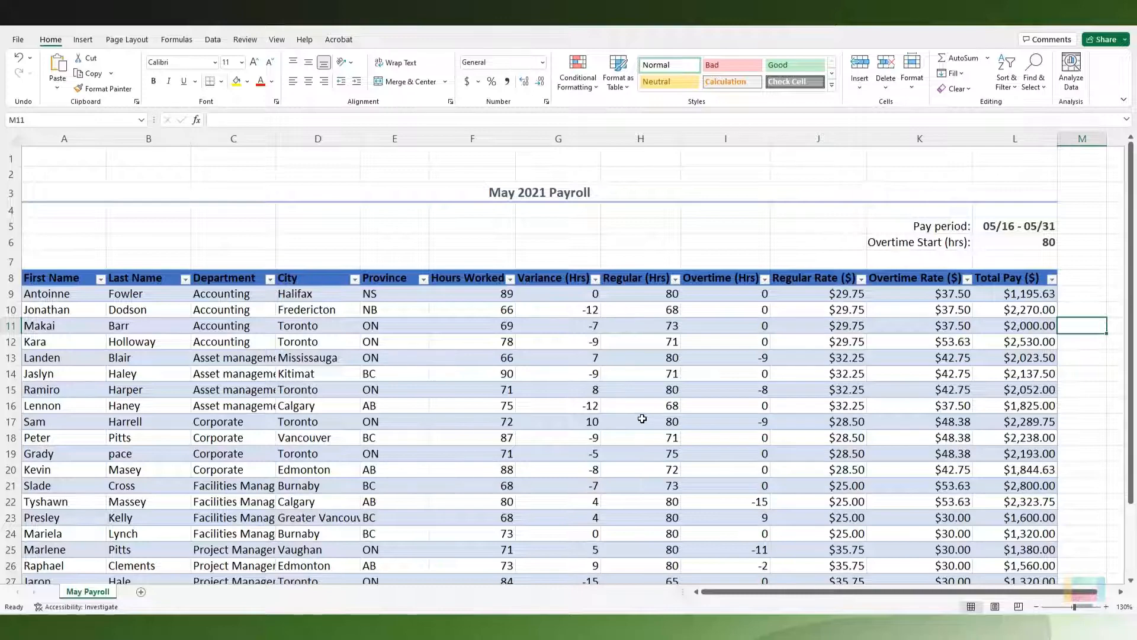
Step: Apply the White, Table Style Light 1 style to the payroll table
{"action": "left_click", "coordinate": [641, 359]}
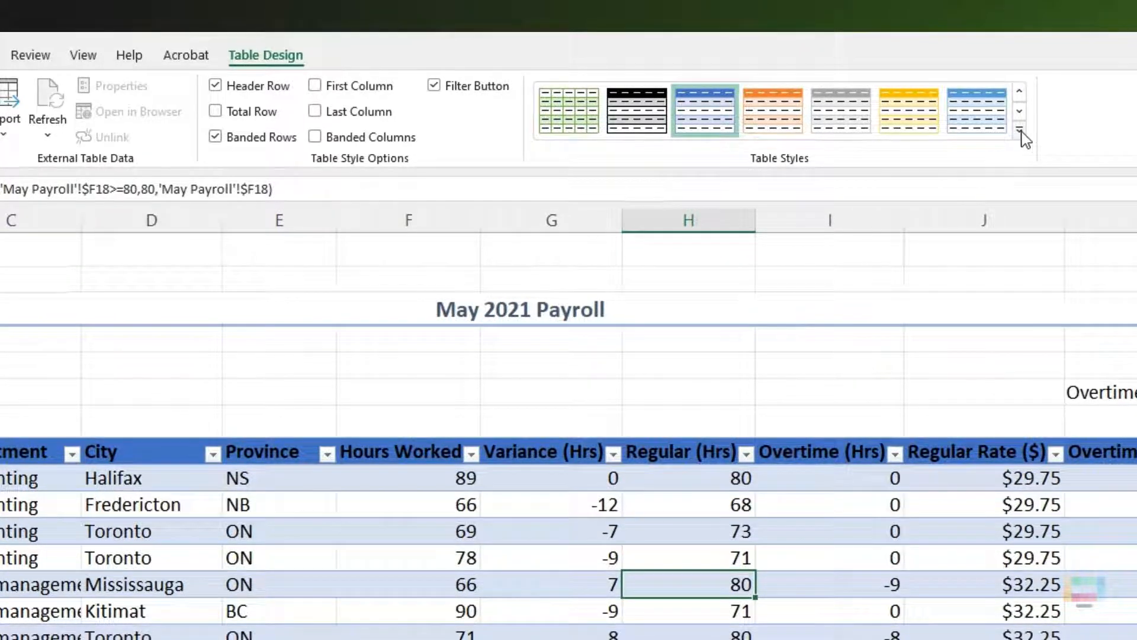
{"action": "left_click", "coordinate": [1019, 131]}
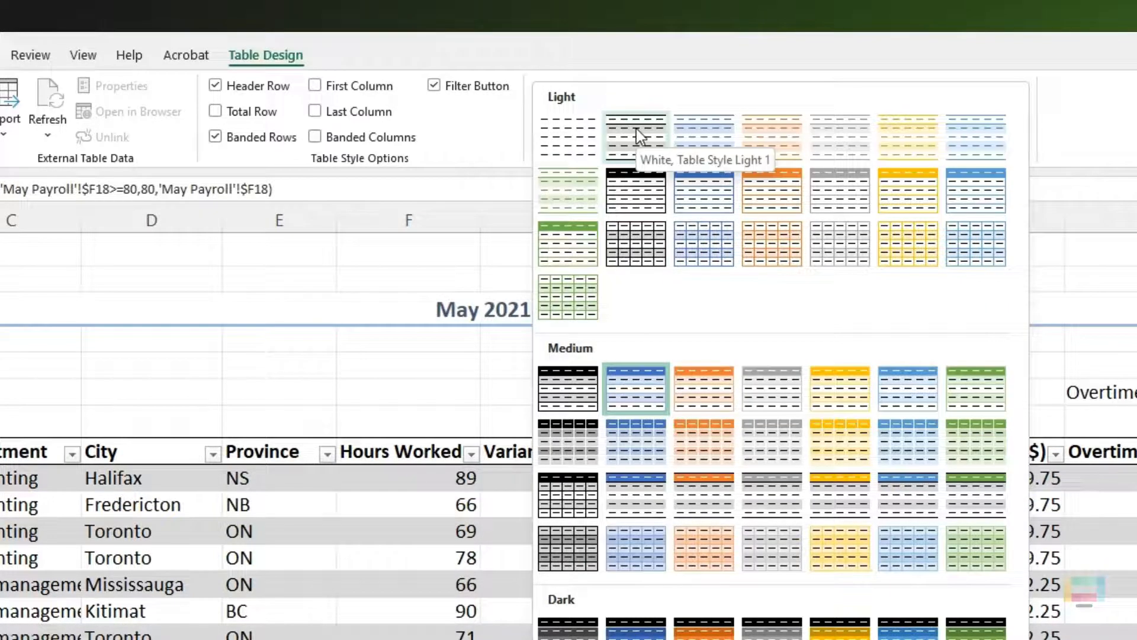
{"action": "left_click", "coordinate": [638, 135]}
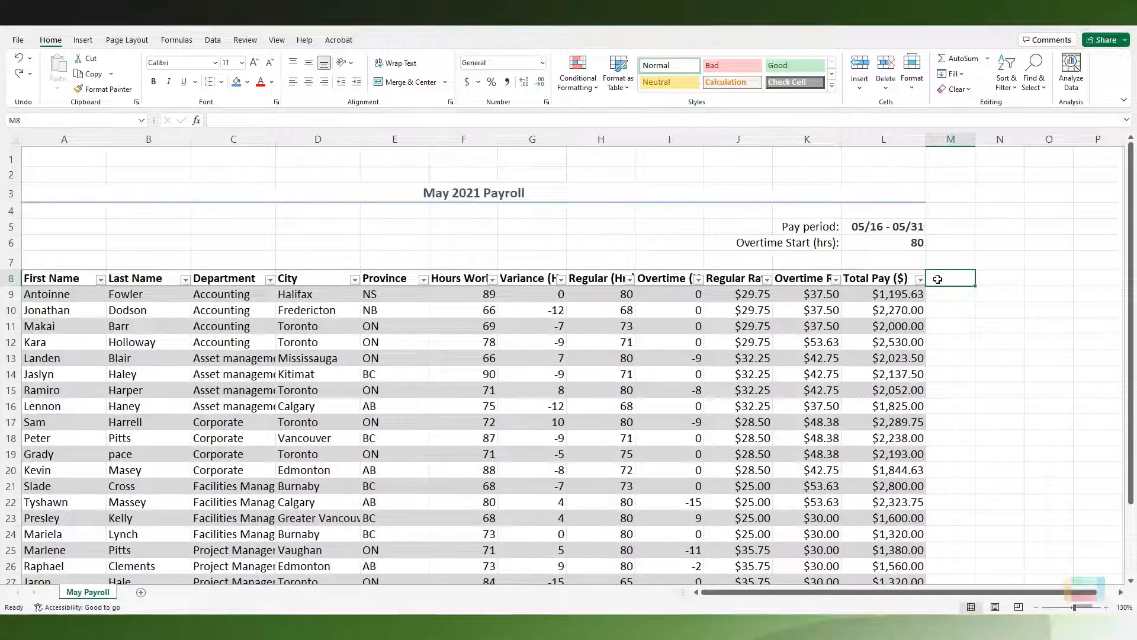
Step: Fill the table's header row, A8:L8, with the lighter blue theme colour
{"action": "left_click", "coordinate": [26, 278]}
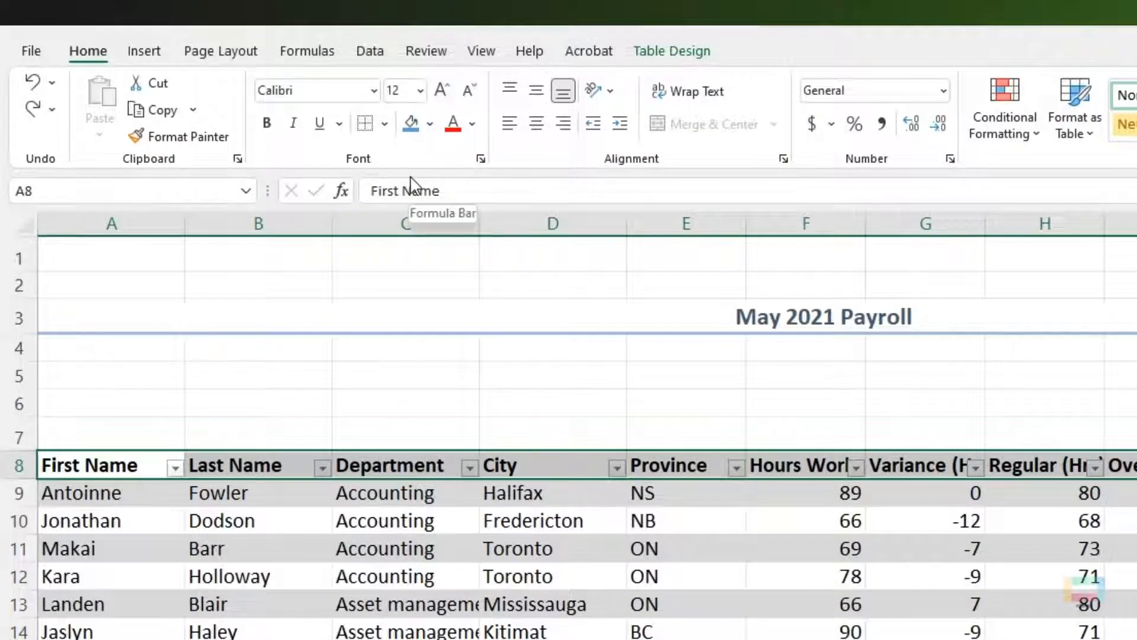
{"action": "left_click", "coordinate": [432, 124]}
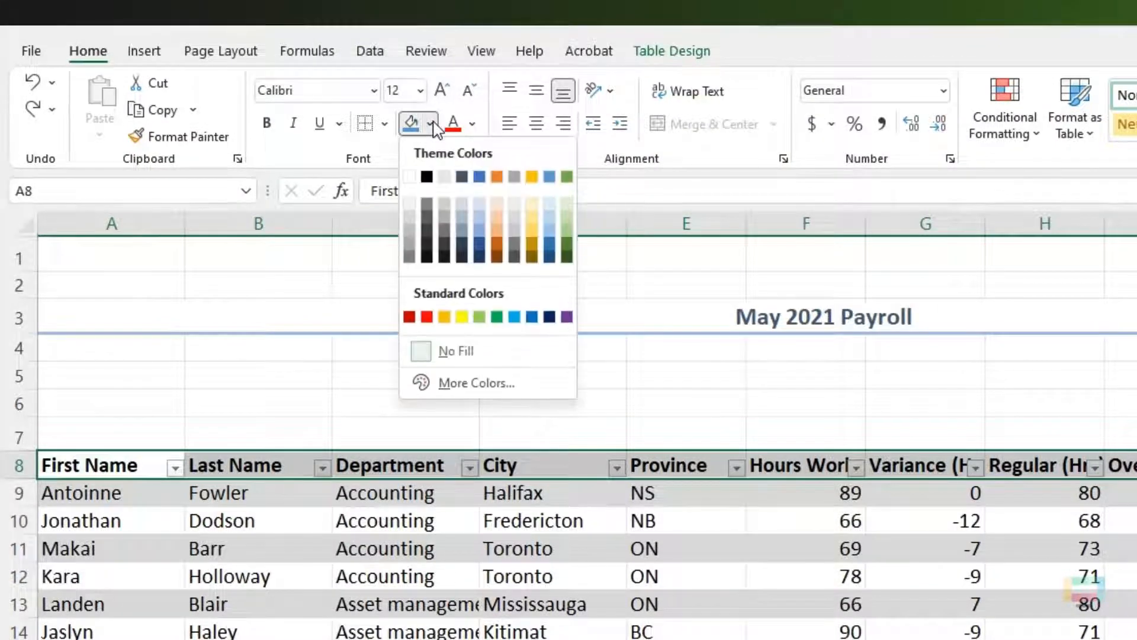
{"action": "left_click", "coordinate": [549, 177]}
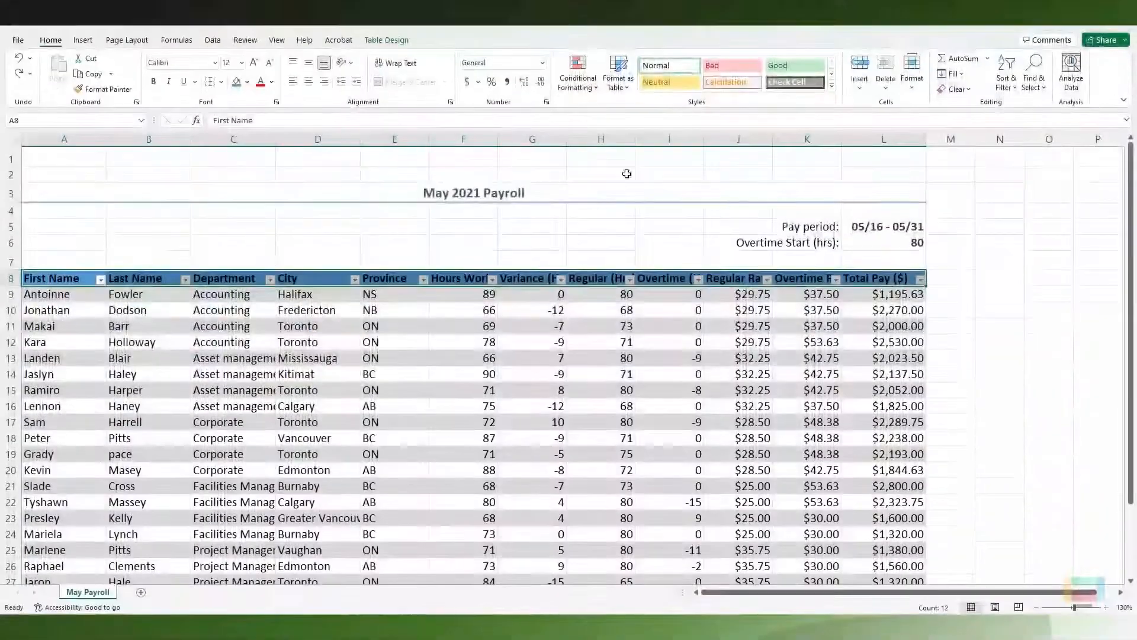
{"action": "left_click", "coordinate": [965, 280]}
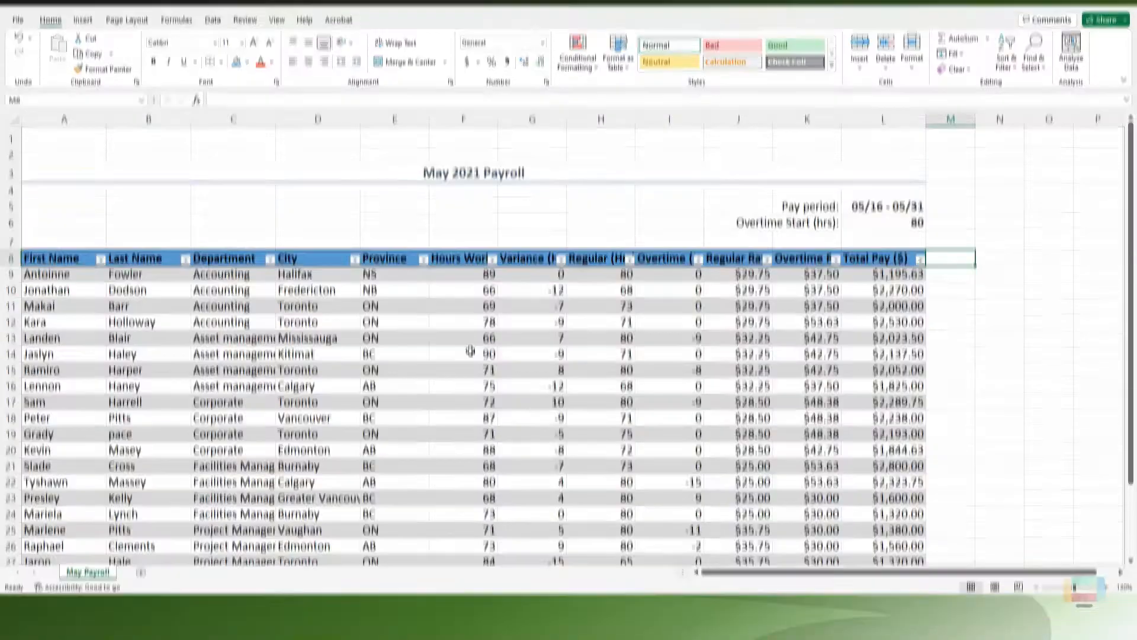
Step: Turn off the filter buttons in the payroll table's header row
{"action": "left_click", "coordinate": [464, 373]}
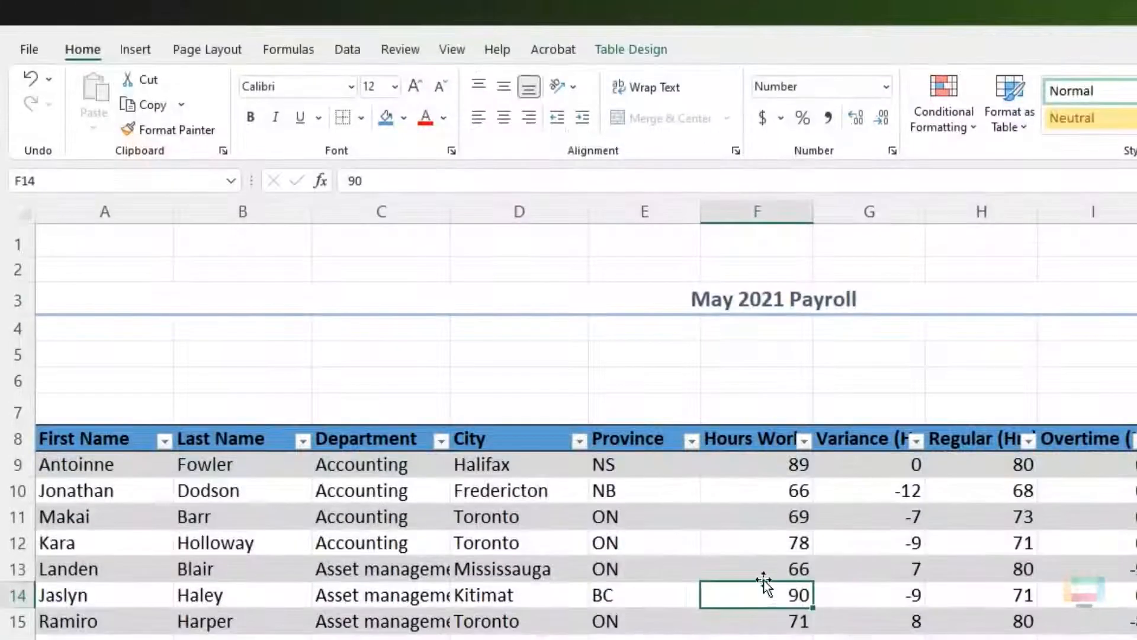
{"action": "left_click", "coordinate": [637, 52]}
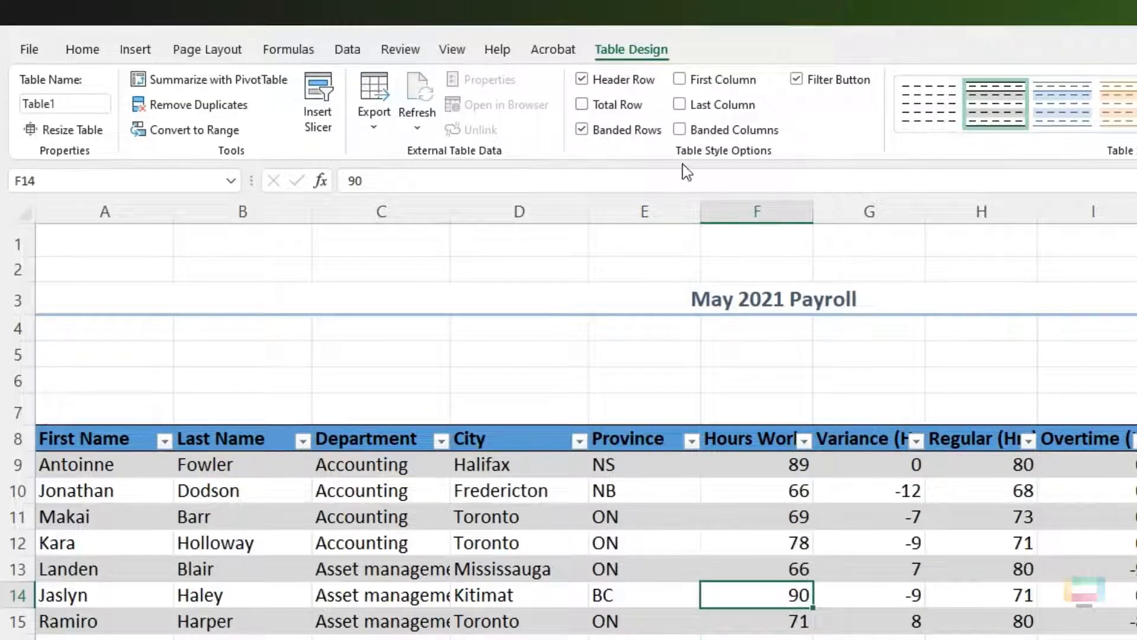
{"action": "left_click", "coordinate": [796, 79]}
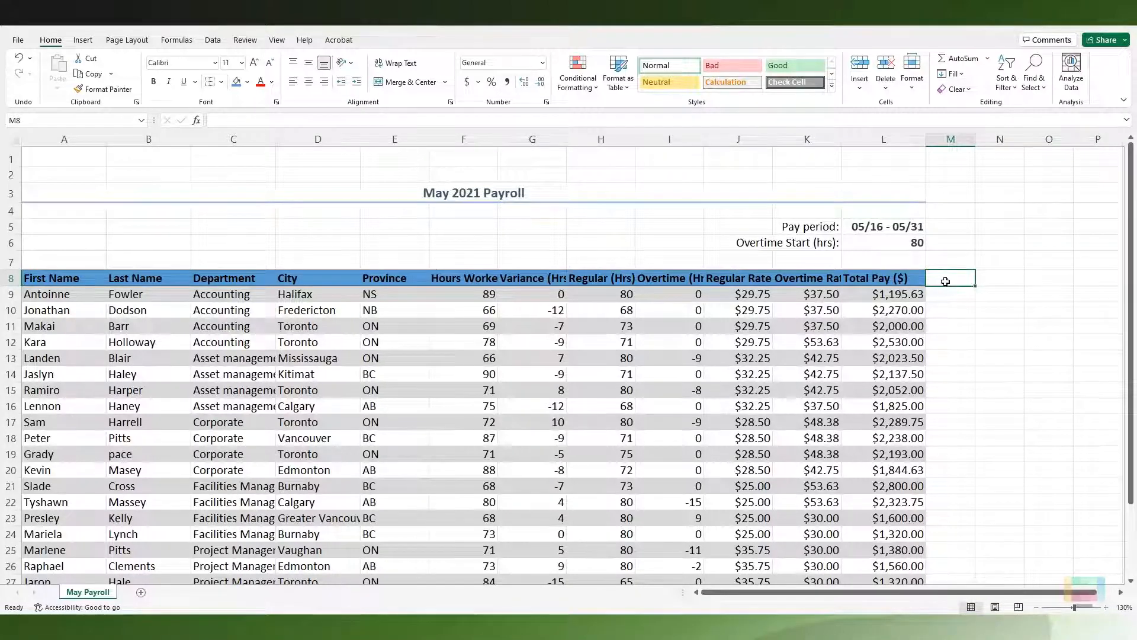
Step: Set the font size of the table's header row, A8:L8, to 14 and wrap its text
{"action": "left_click", "coordinate": [23, 278]}
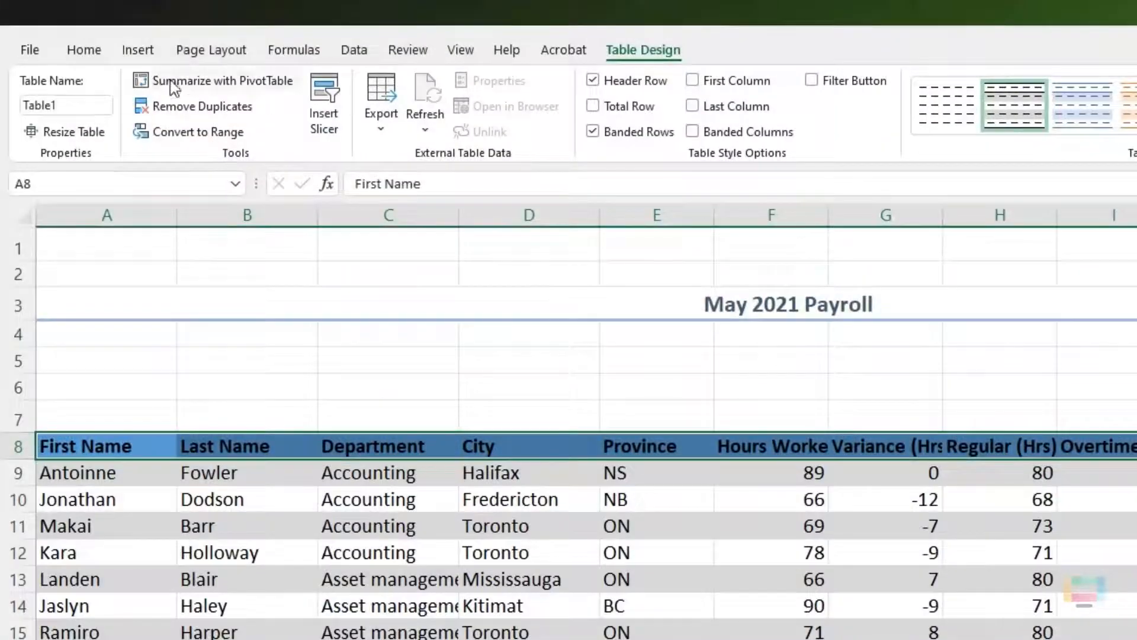
{"action": "left_click", "coordinate": [86, 52]}
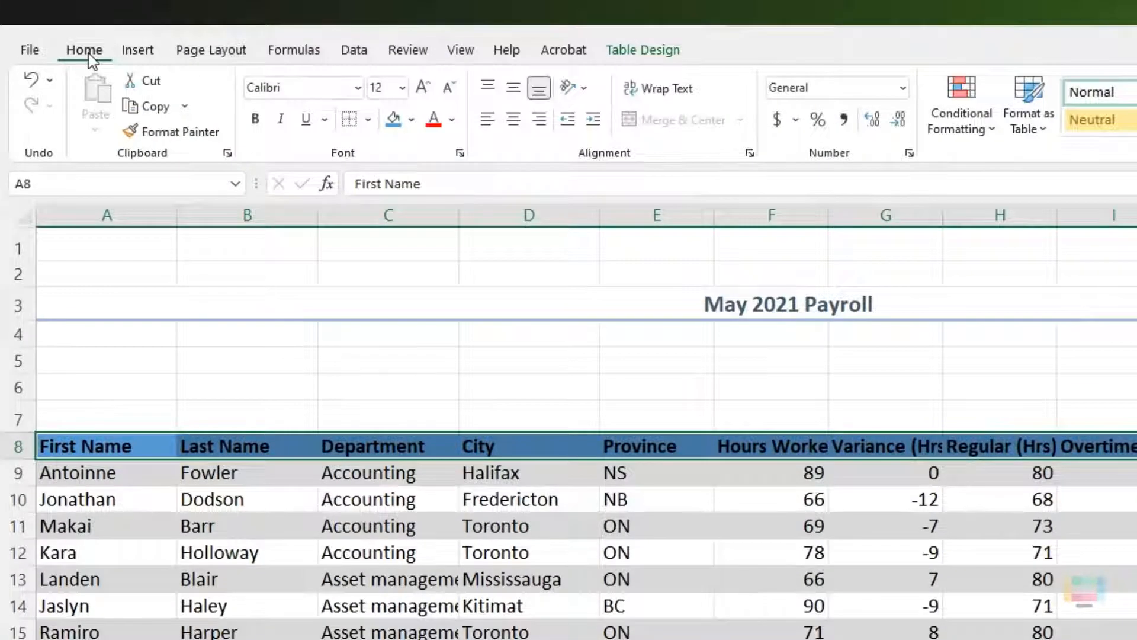
{"action": "left_click", "coordinate": [424, 88]}
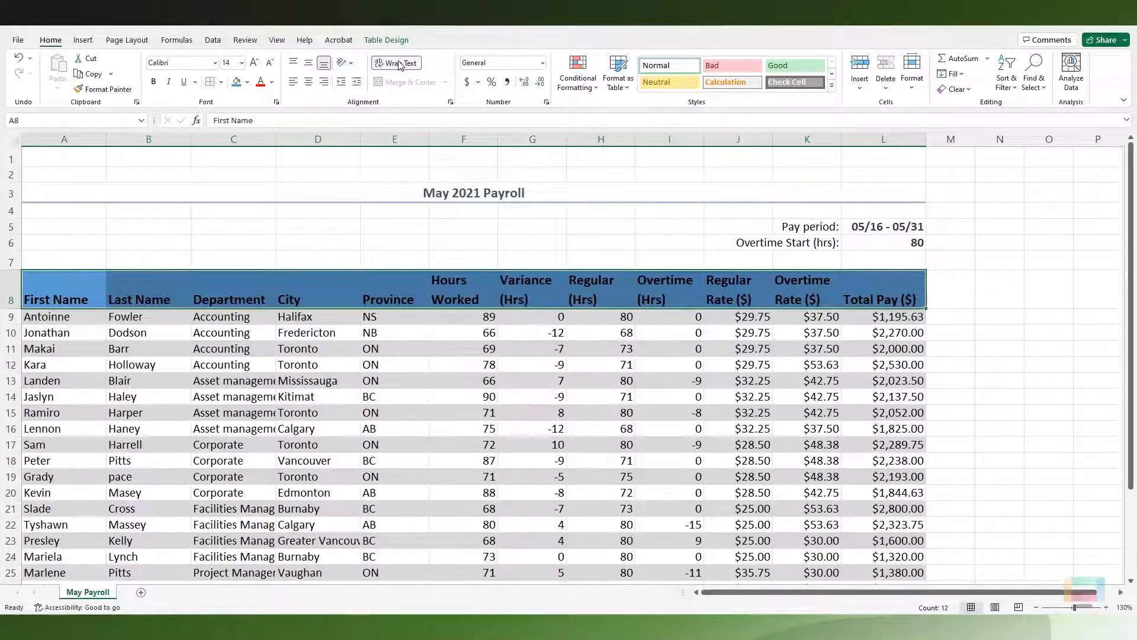
{"action": "left_click", "coordinate": [403, 64]}
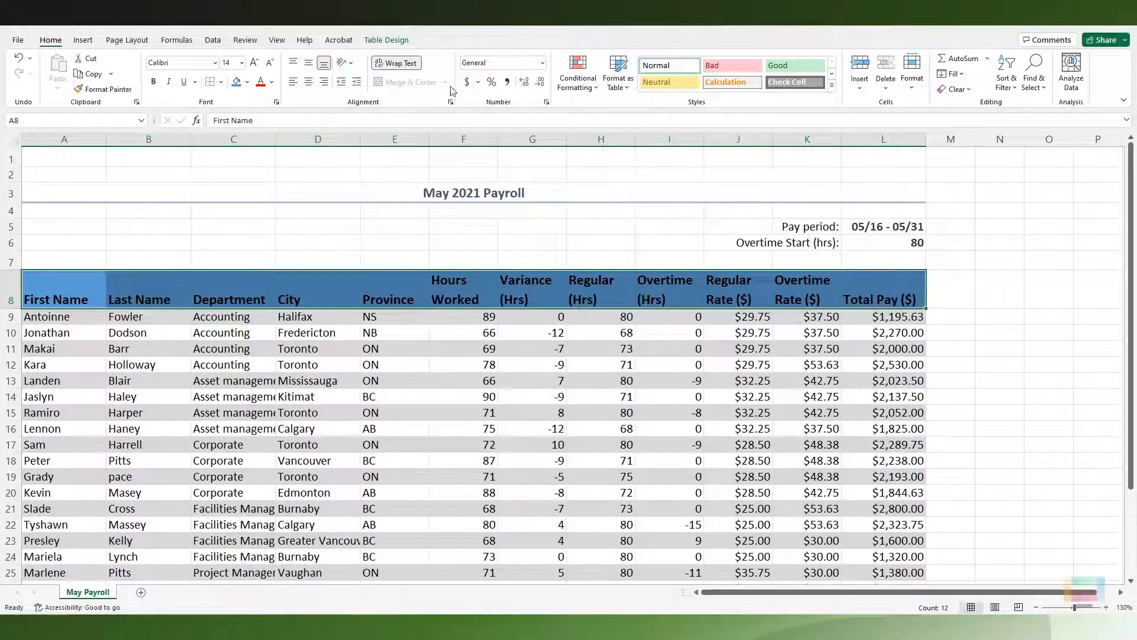
{"action": "left_click", "coordinate": [960, 288]}
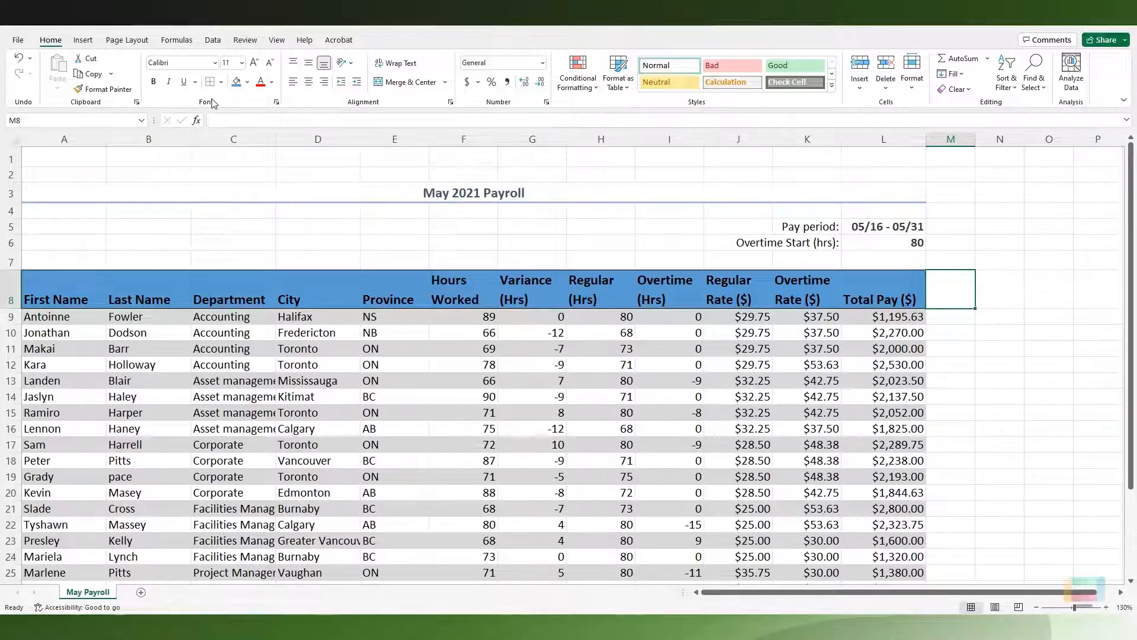
Step: Draw borders in the header's lighter blue theme colour along the header row's top and bottom edges and under title row 3, columns A to L
{"action": "left_click", "coordinate": [221, 82]}
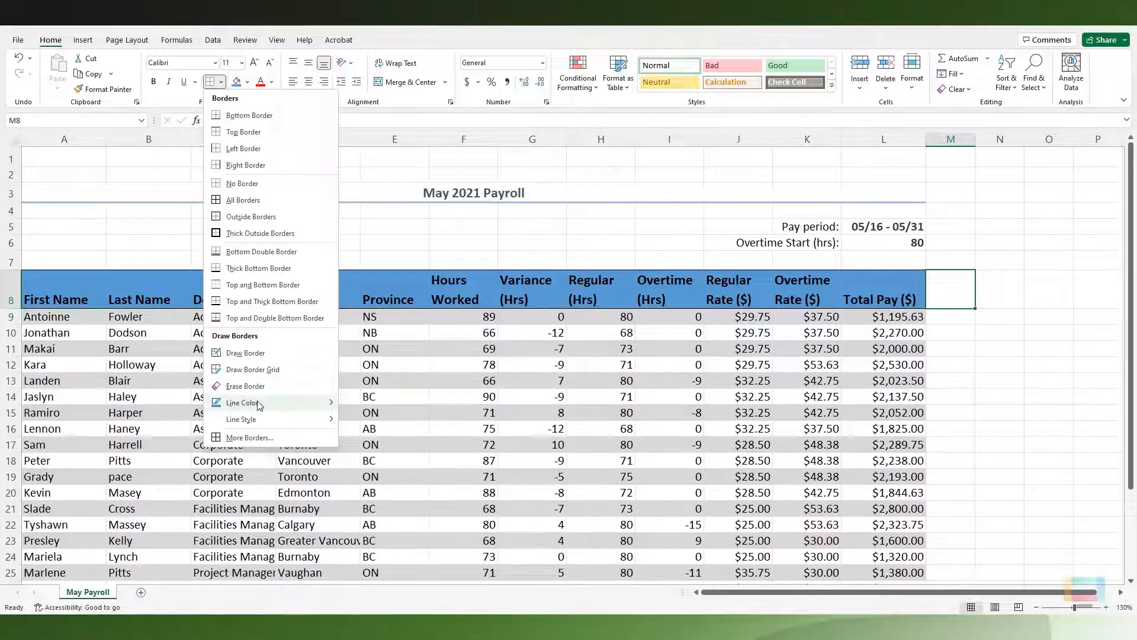
{"action": "mouse_move", "coordinate": [259, 405]}
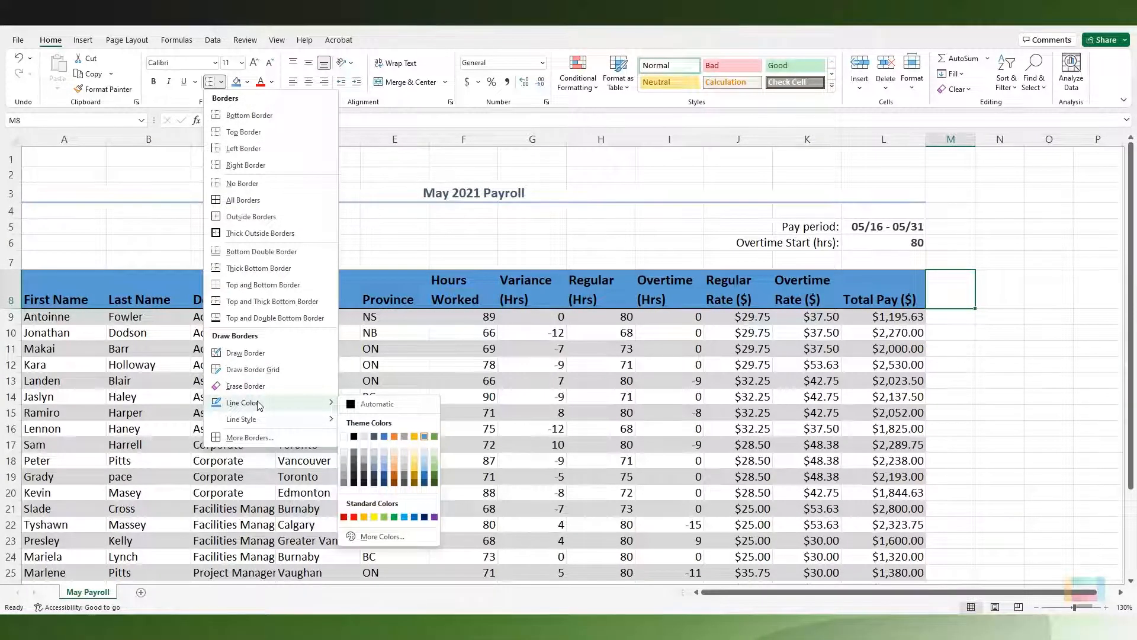
{"action": "left_click", "coordinate": [424, 436]}
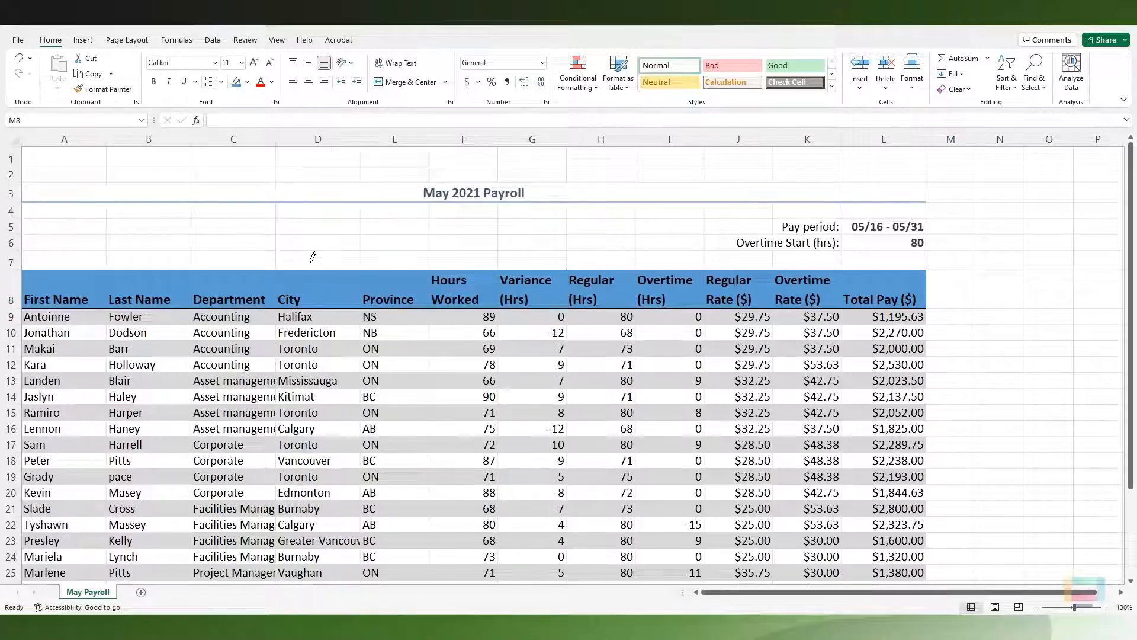
{"action": "left_click", "coordinate": [83, 269]}
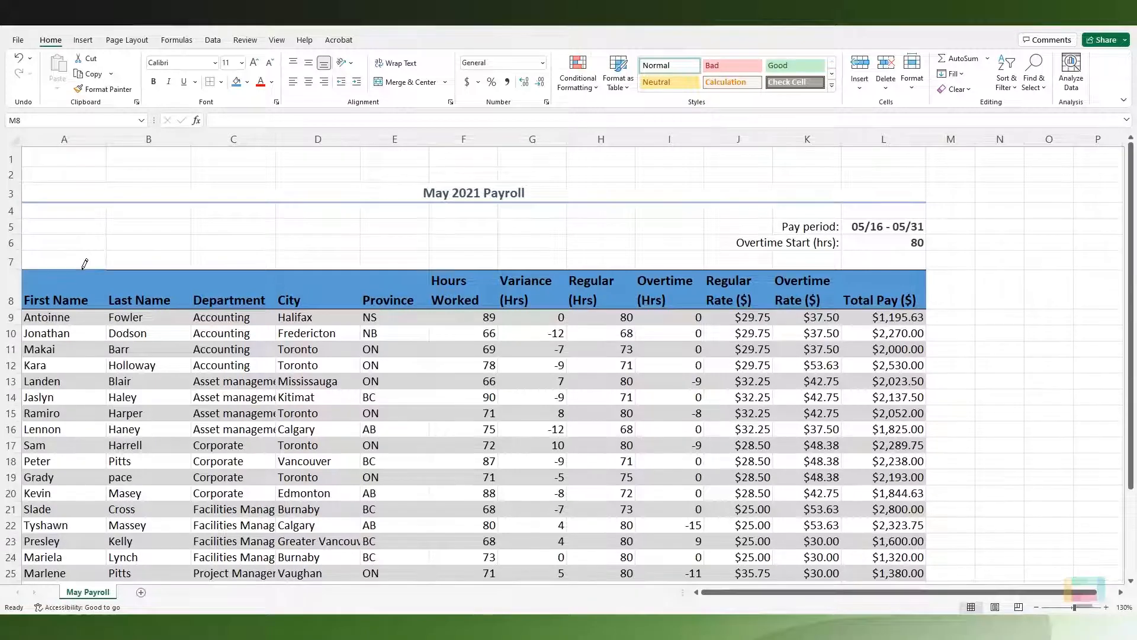
{"action": "left_click", "coordinate": [172, 269]}
{"action": "left_click_drag", "start_coordinate": [272, 265], "coordinate": [874, 270]}
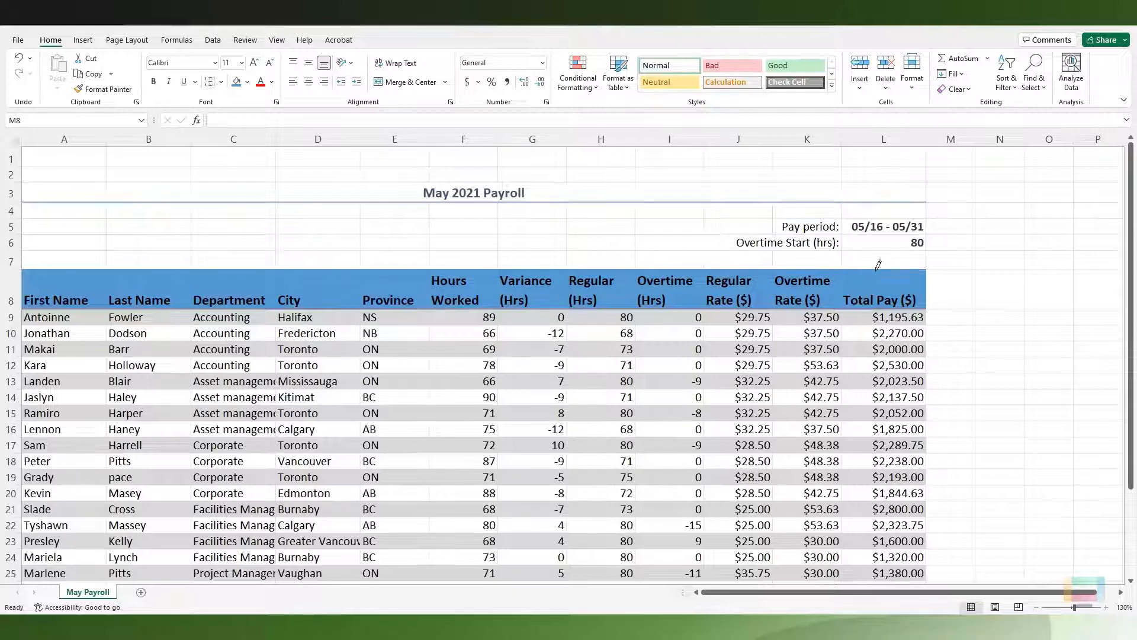
{"action": "left_click_drag", "start_coordinate": [61, 305], "coordinate": [899, 303]}
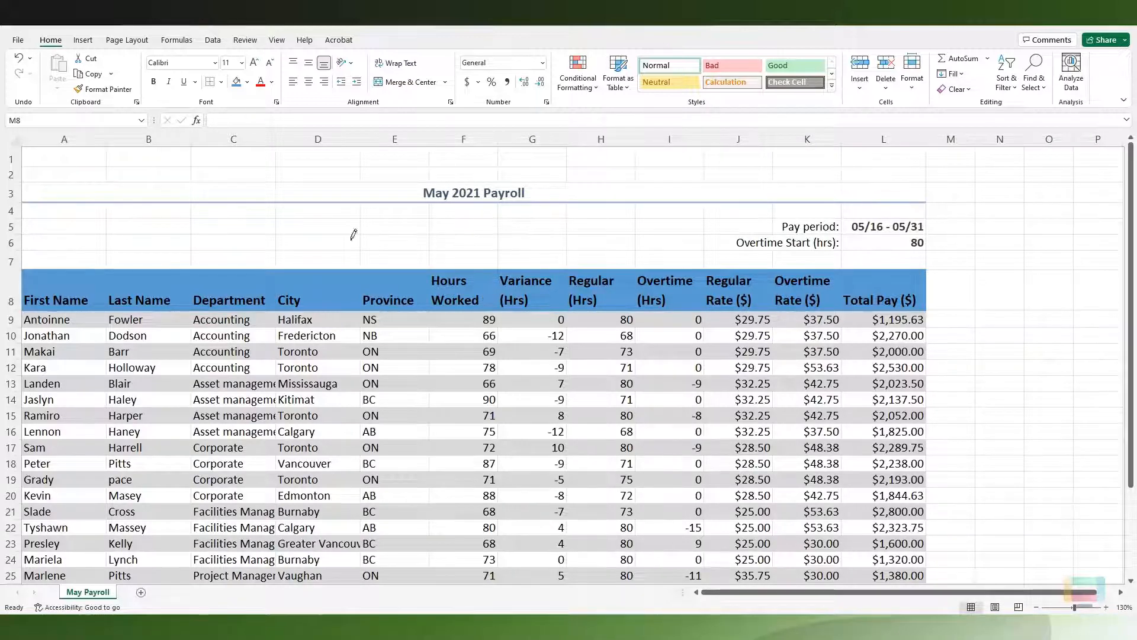
{"action": "left_click_drag", "start_coordinate": [66, 197], "coordinate": [882, 194]}
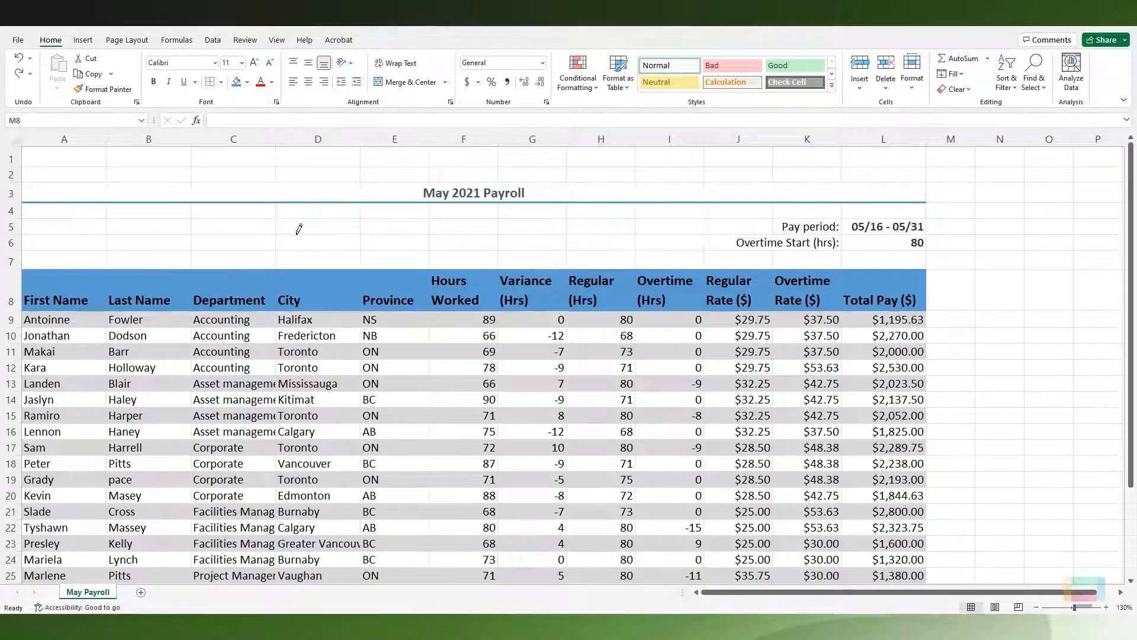
{"action": "key", "text": "Escape"}
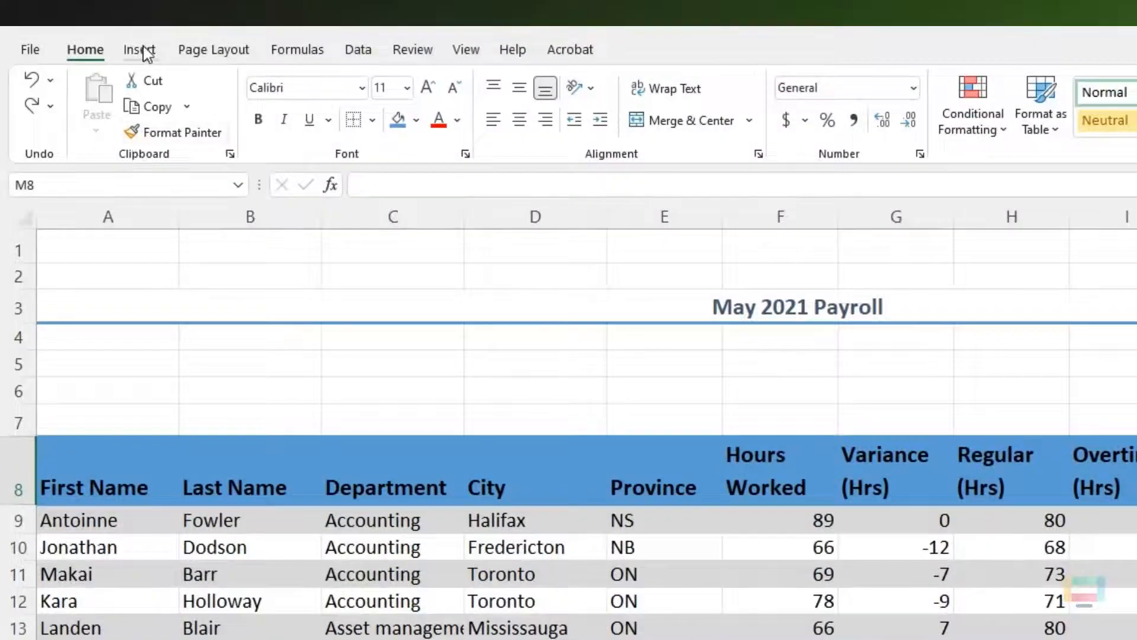
Step: Insert the picture Logo from the device's Desktop folder into the payroll worksheet
{"action": "left_click", "coordinate": [147, 53]}
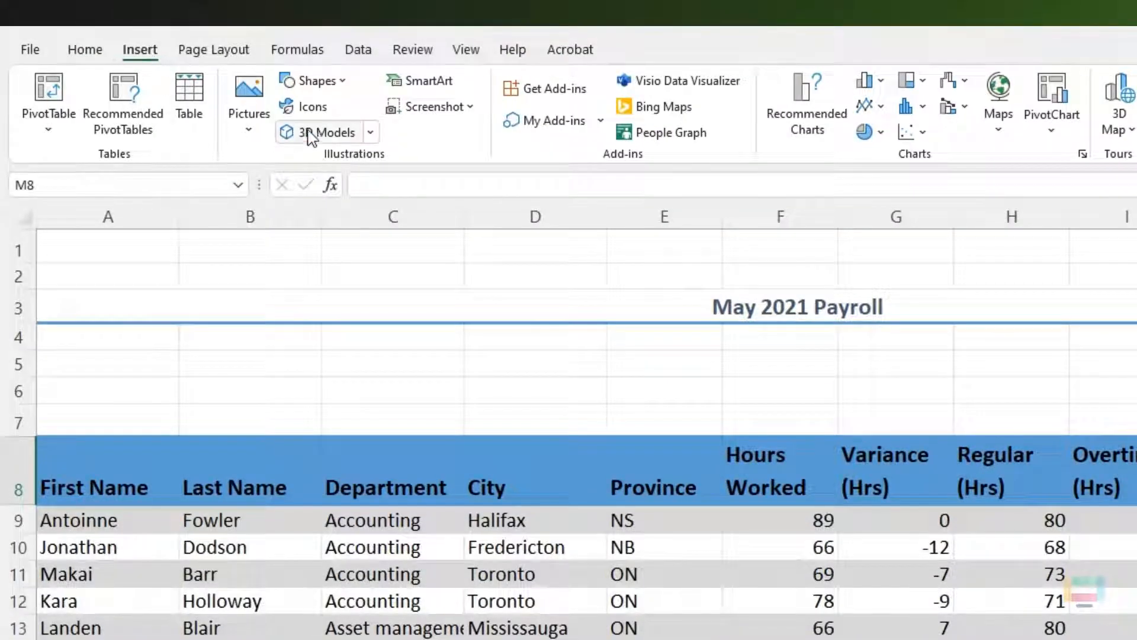
{"action": "left_click", "coordinate": [257, 138]}
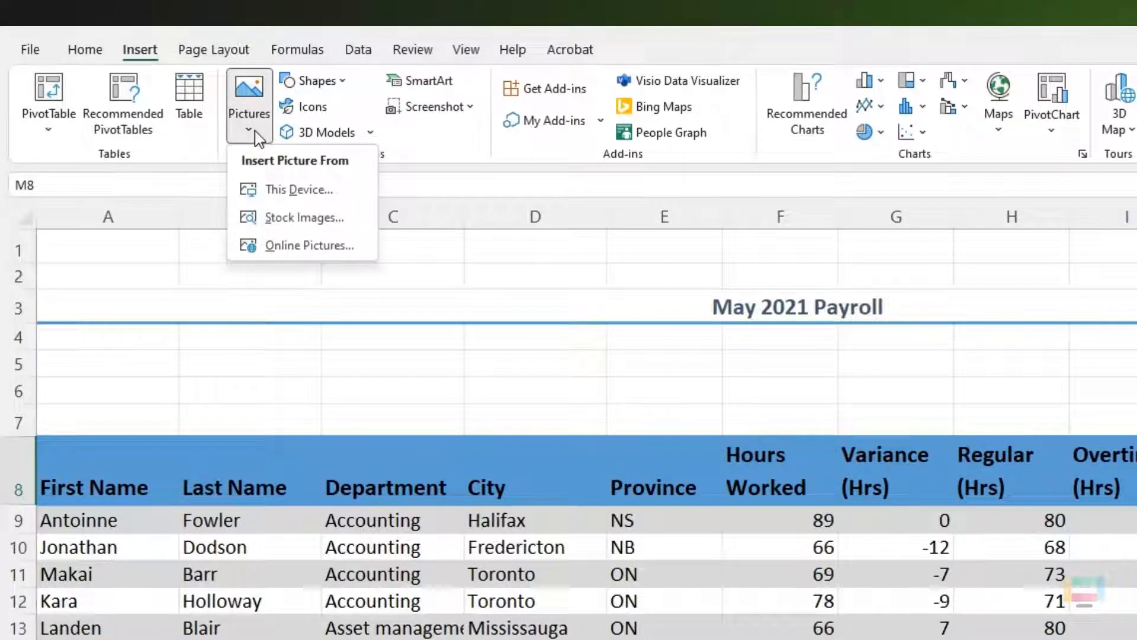
{"action": "left_click", "coordinate": [303, 196]}
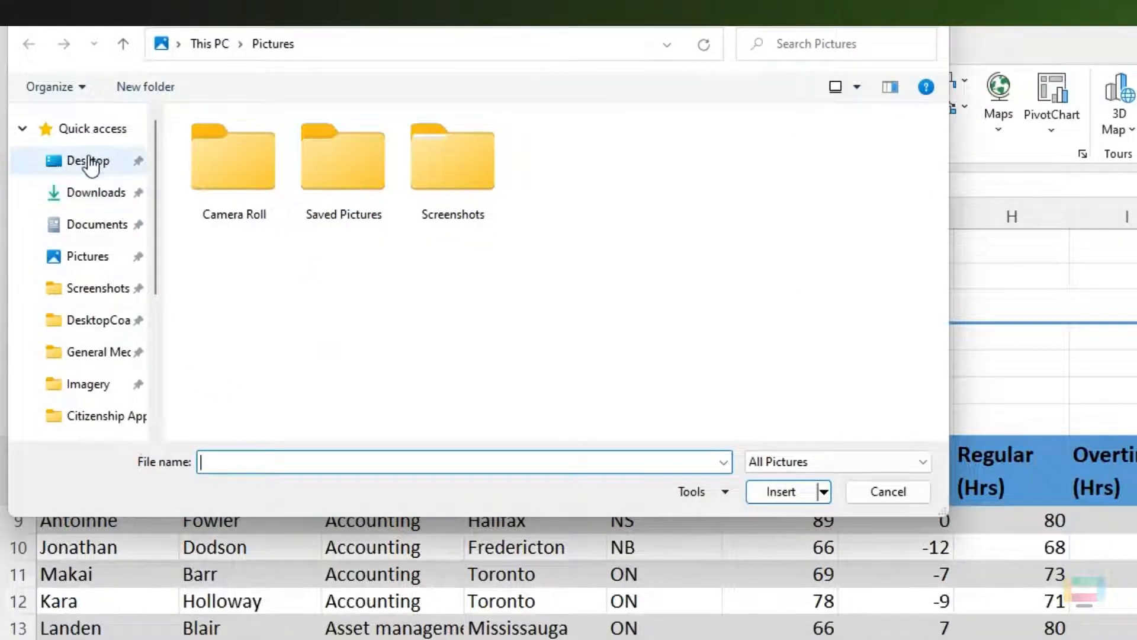
{"action": "left_click", "coordinate": [89, 163]}
{"action": "left_click", "coordinate": [341, 172]}
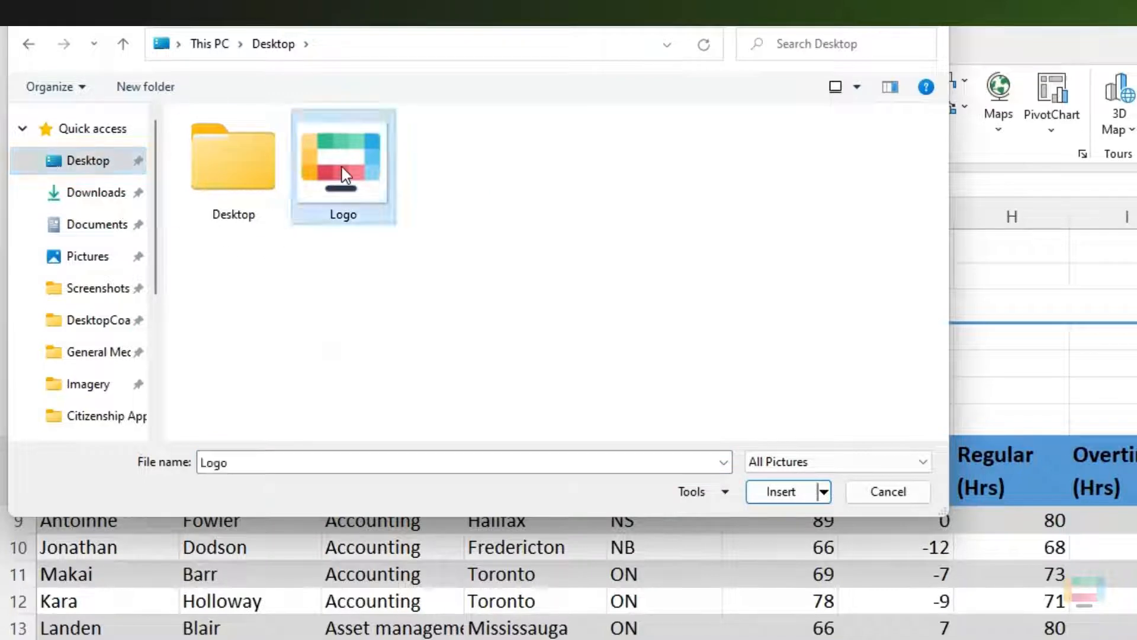
{"action": "left_click", "coordinate": [780, 492]}
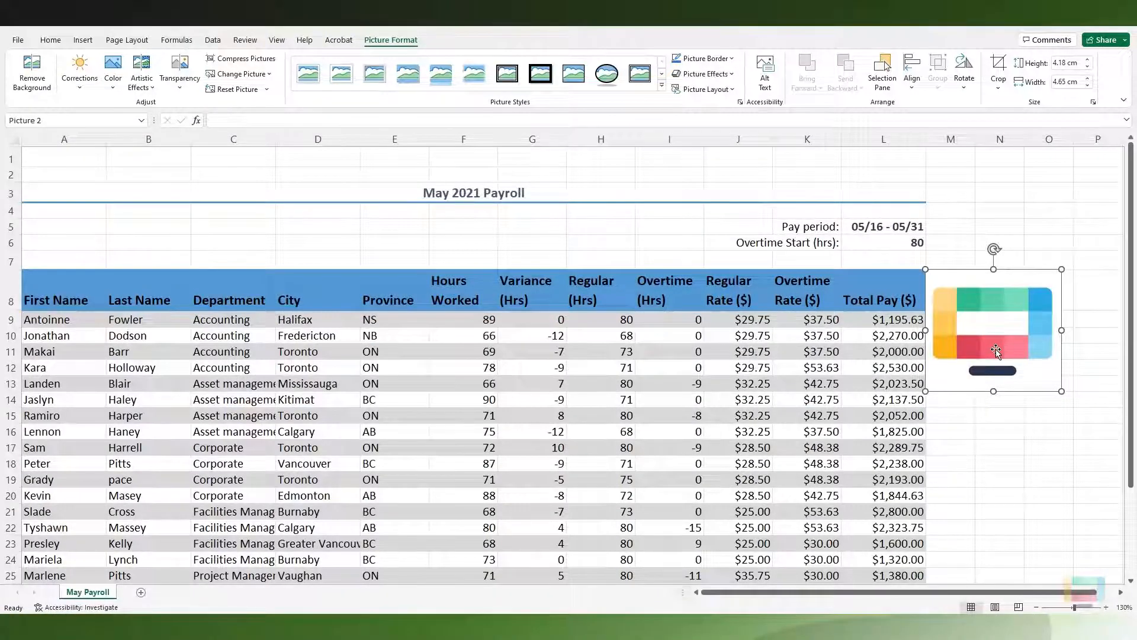
Step: Move the logo to the sheet's upper-left corner over A1:B7 and size it to about 4.19 cm high by 4.67 cm wide
{"action": "left_click_drag", "start_coordinate": [1001, 340], "coordinate": [89, 207]}
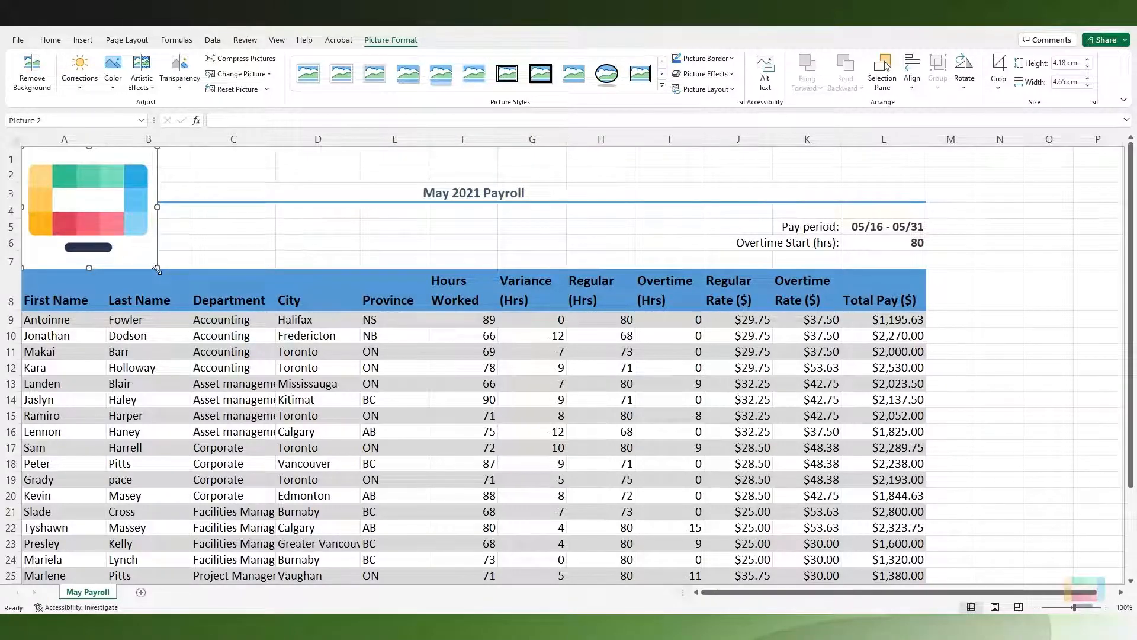
{"action": "mouse_move", "coordinate": [156, 268]}
{"action": "left_mouse_down"}
{"action": "mouse_move", "coordinate": [187, 305]}
{"action": "mouse_move", "coordinate": [125, 257]}
{"action": "mouse_move", "coordinate": [144, 267]}
{"action": "left_mouse_up"}
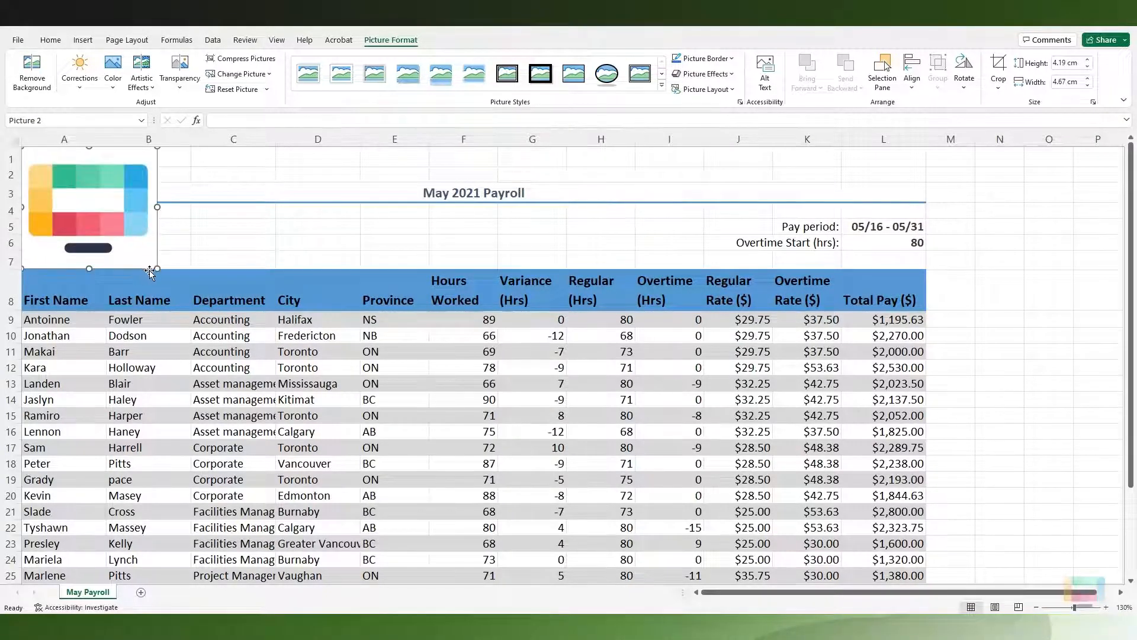
{"action": "left_click", "coordinate": [956, 291]}
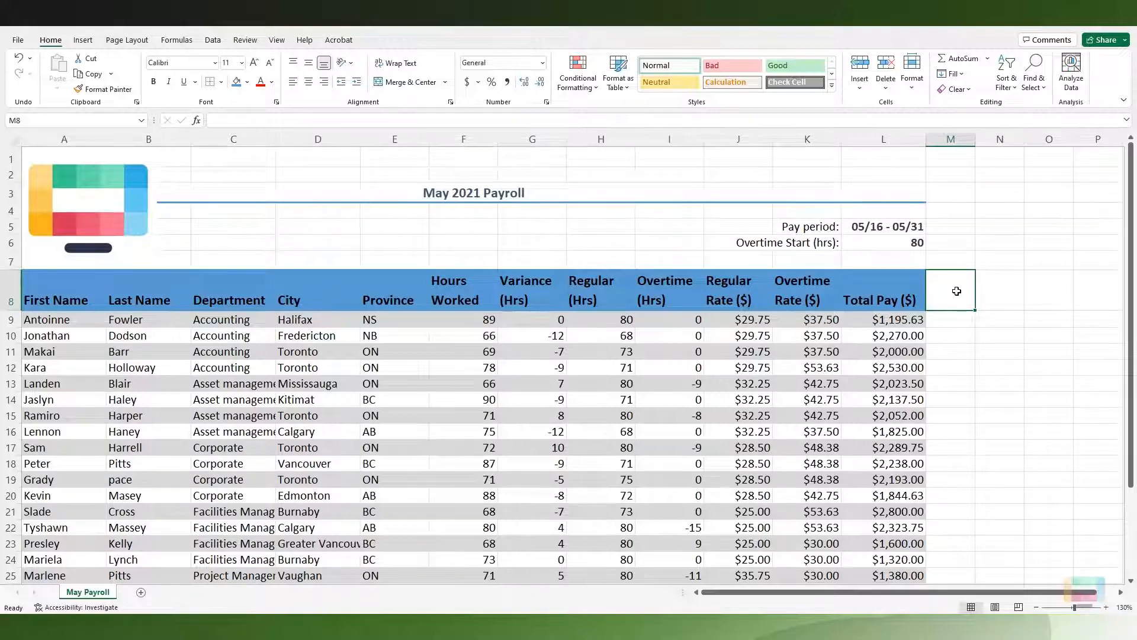
Step: Open the print preview of the payroll worksheet to examine the finished page layout
{"action": "key", "text": "ctrl+p"}
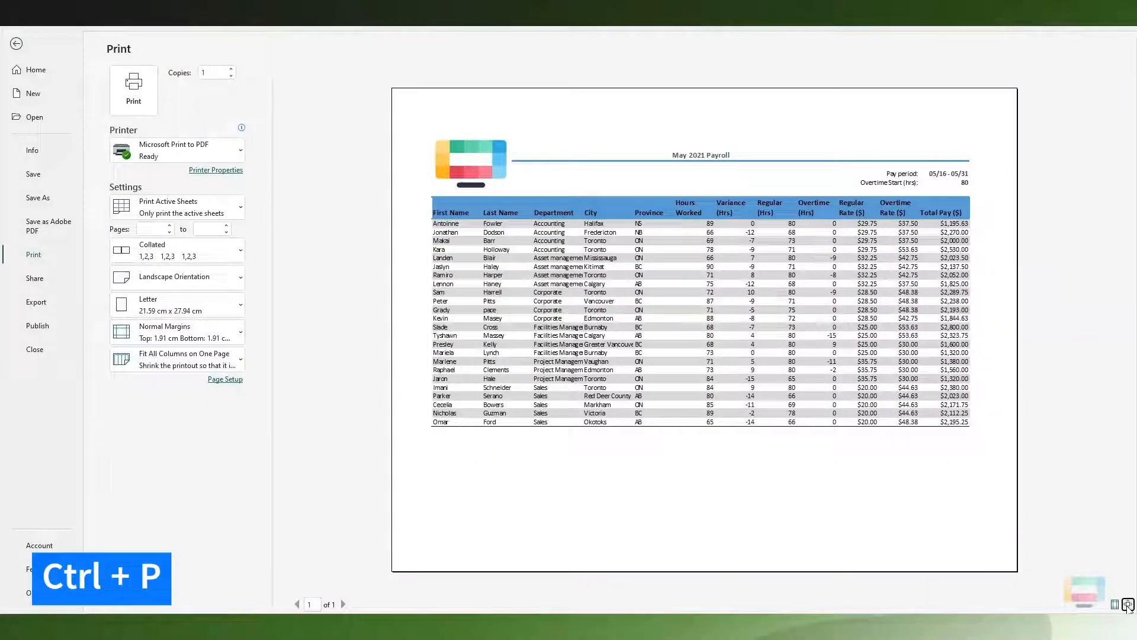